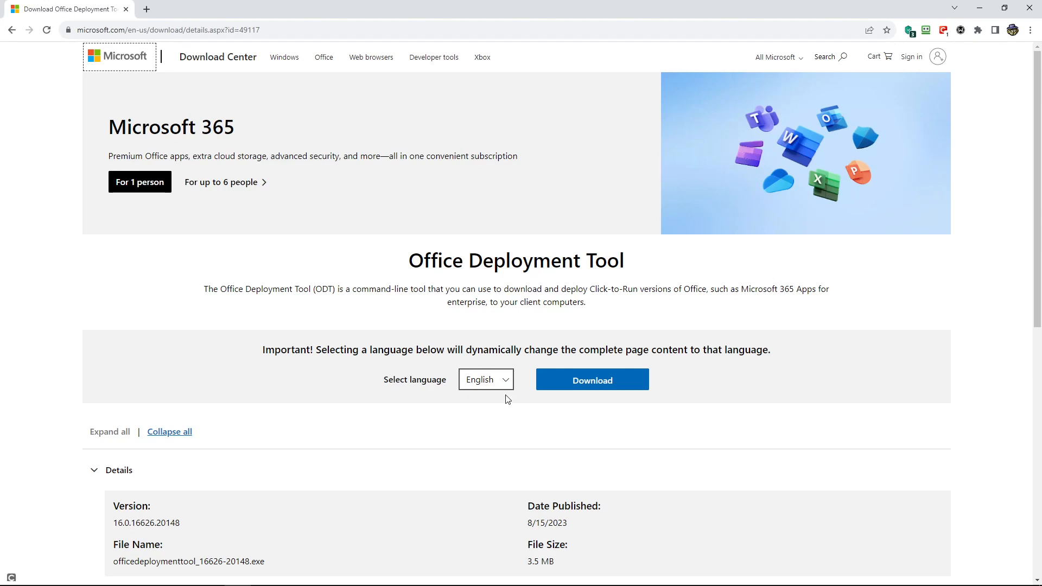
left_click(574, 382)
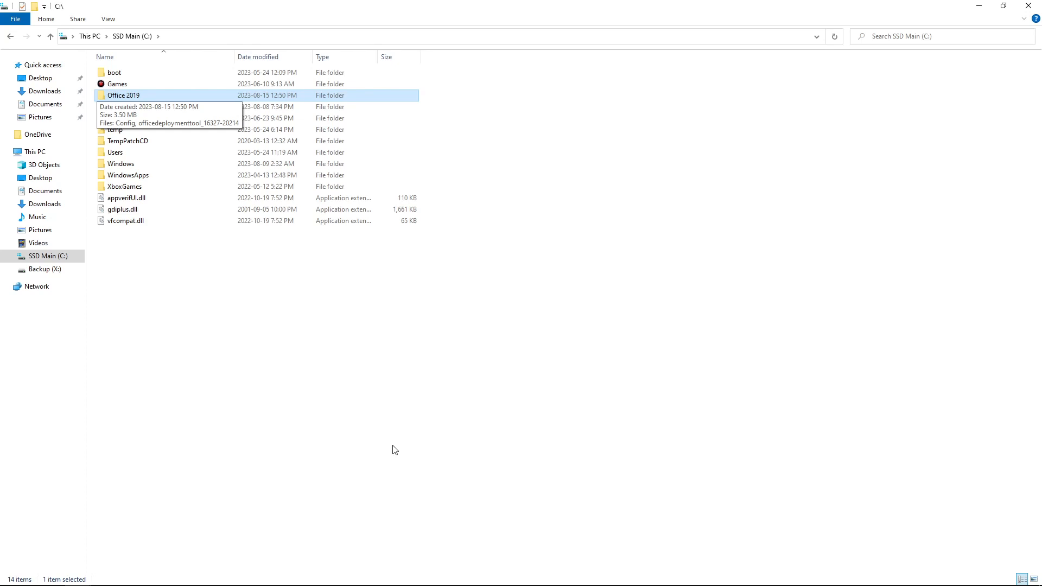
key("Return")
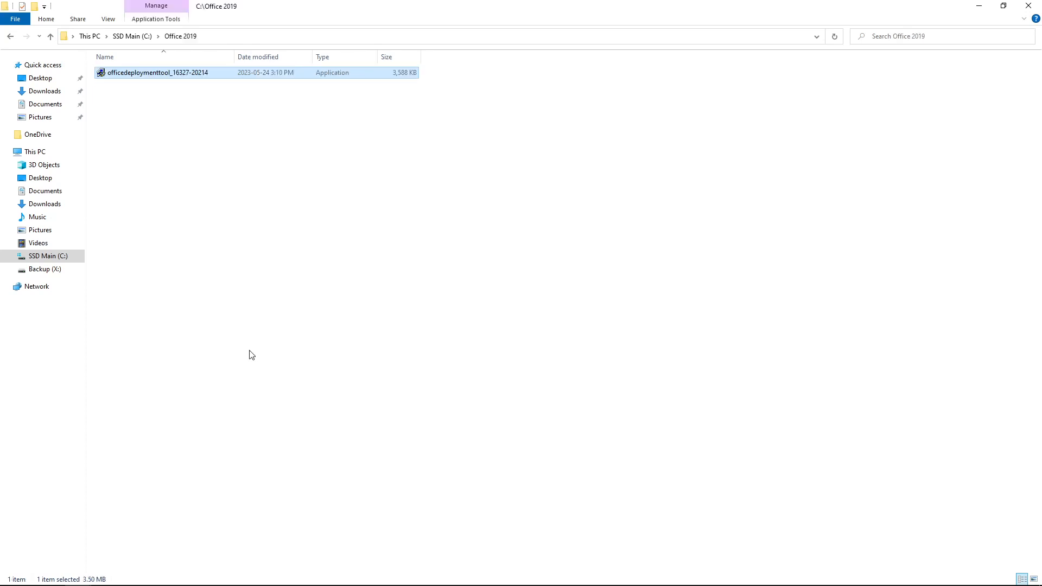
right_click(139, 72)
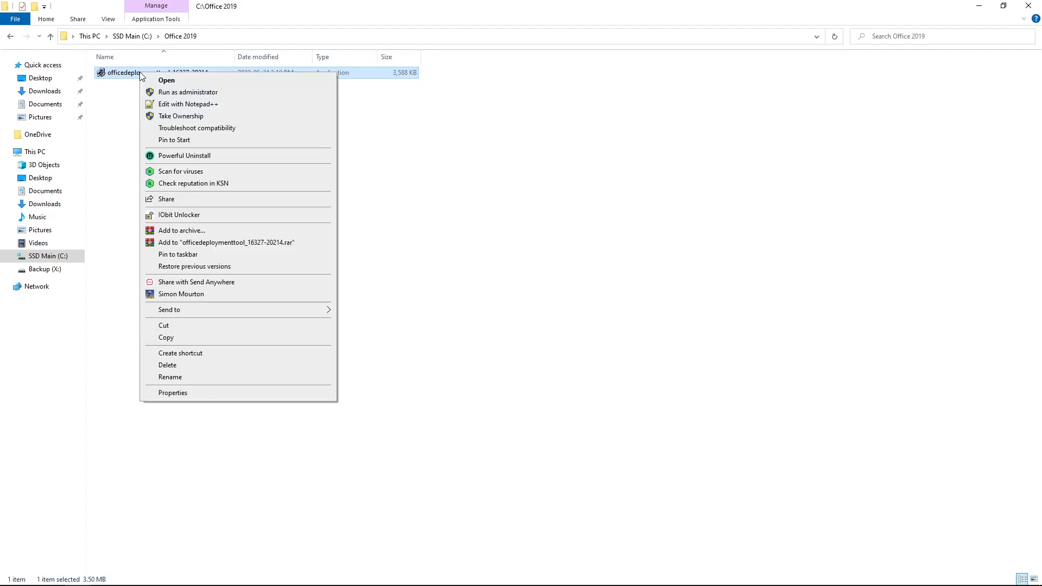
left_click(170, 92)
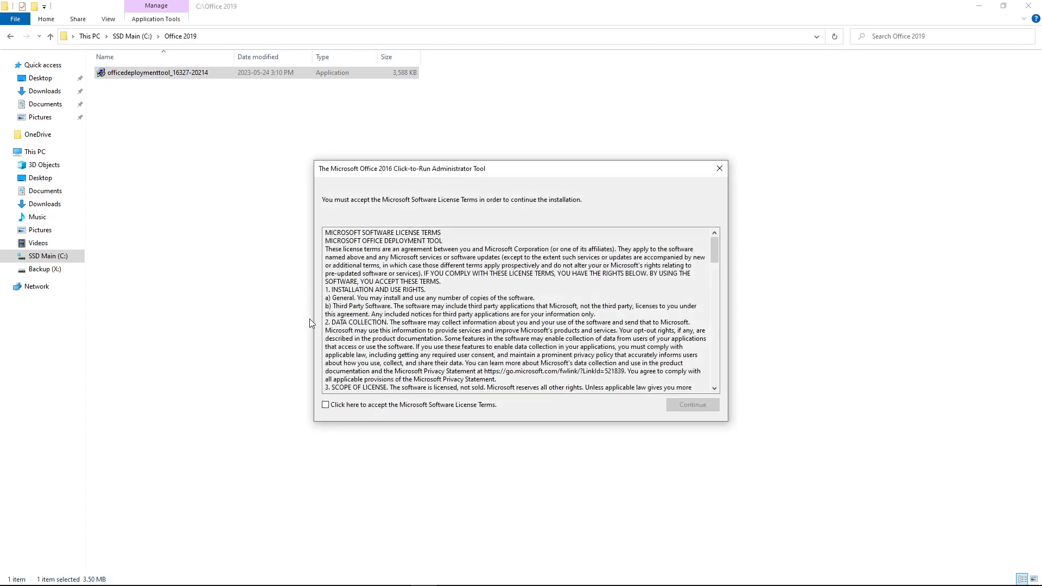
Step: Accept the Microsoft license terms and extract the deployment tool's files into the Office 2019 folder on drive C
left_click(324, 404)
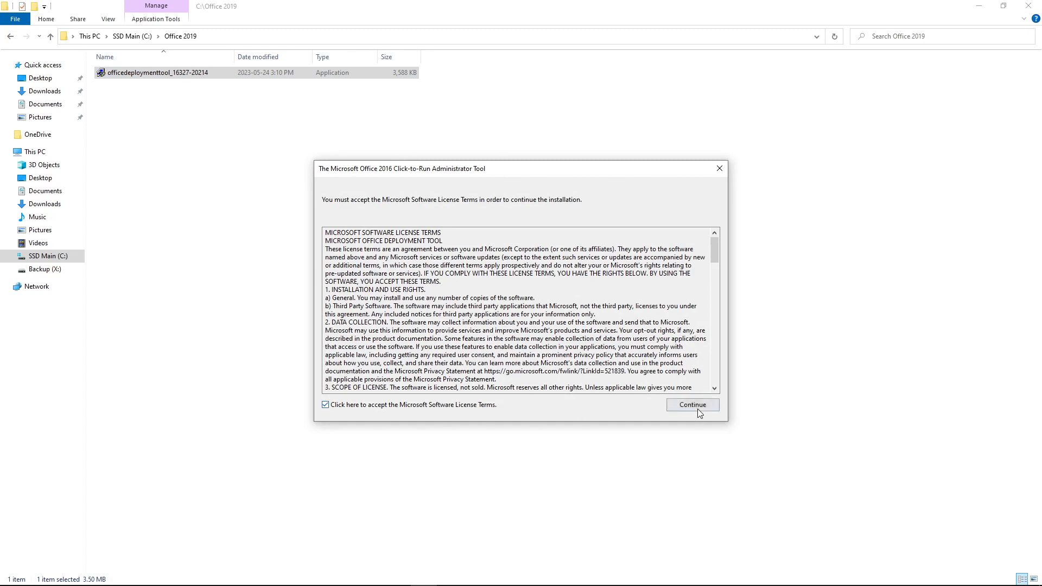
left_click(698, 410)
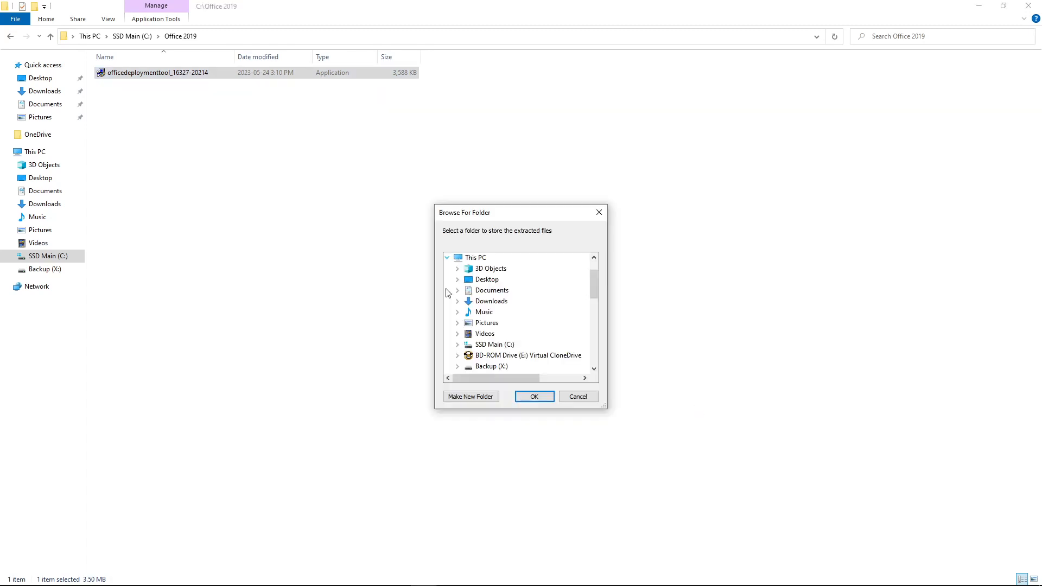
left_click(458, 346)
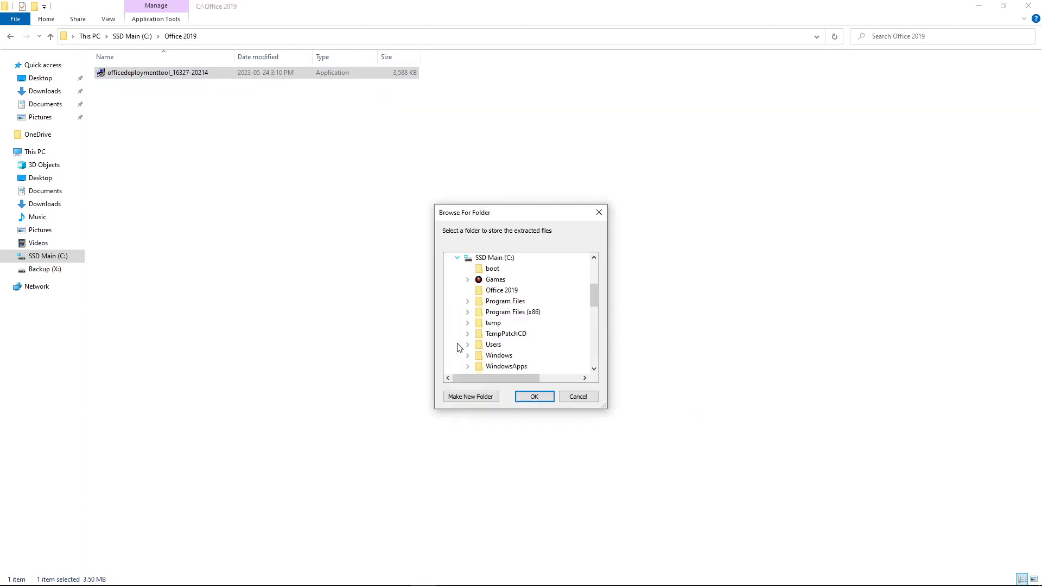
left_click(488, 295)
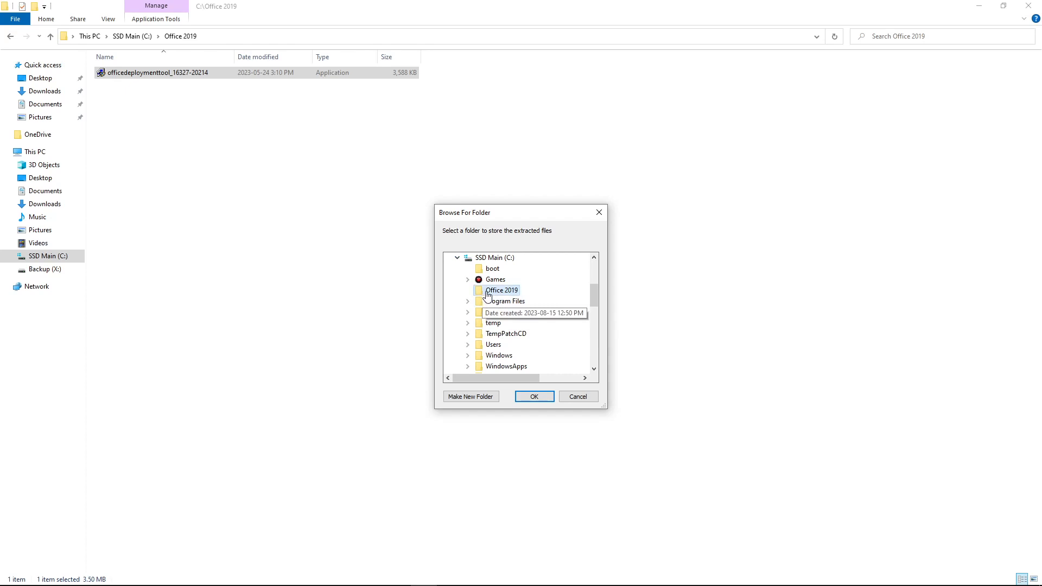
left_click(534, 397)
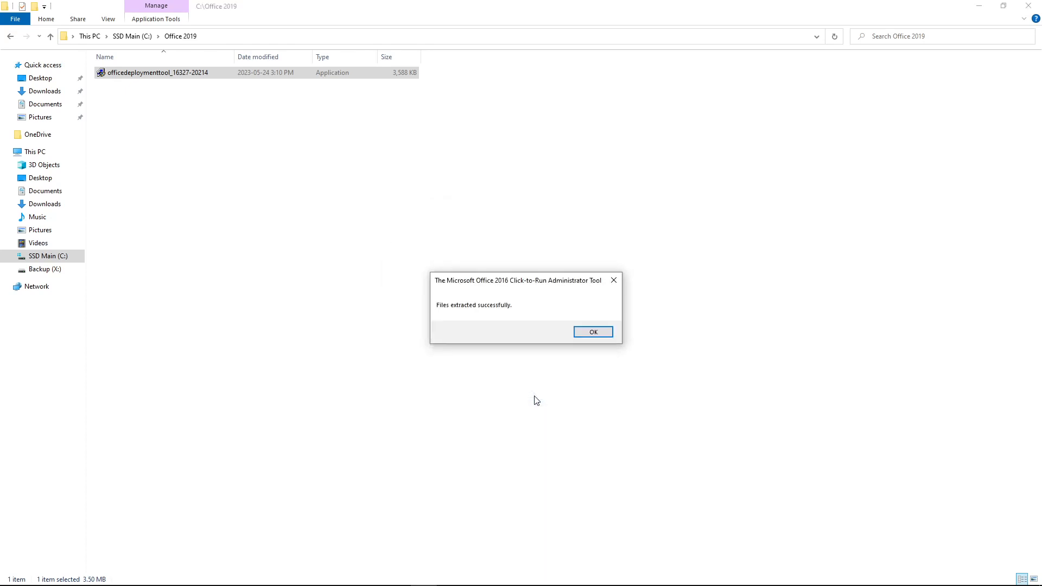
left_click(591, 332)
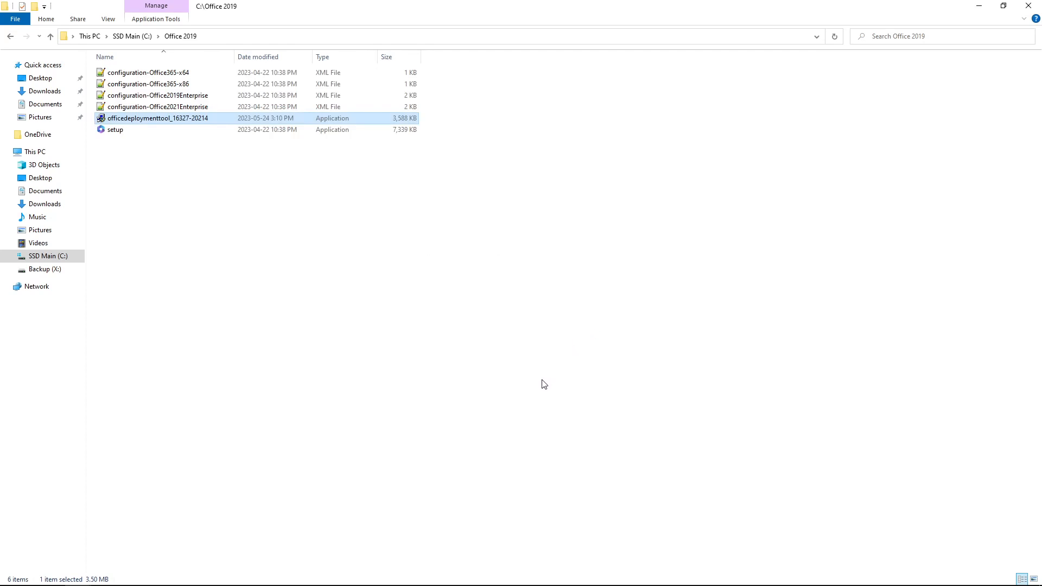
Step: Delete the four sample configuration XML files and the officedeploymenttool installer from the Office 2019 folder, keeping only setup
left_click(407, 371)
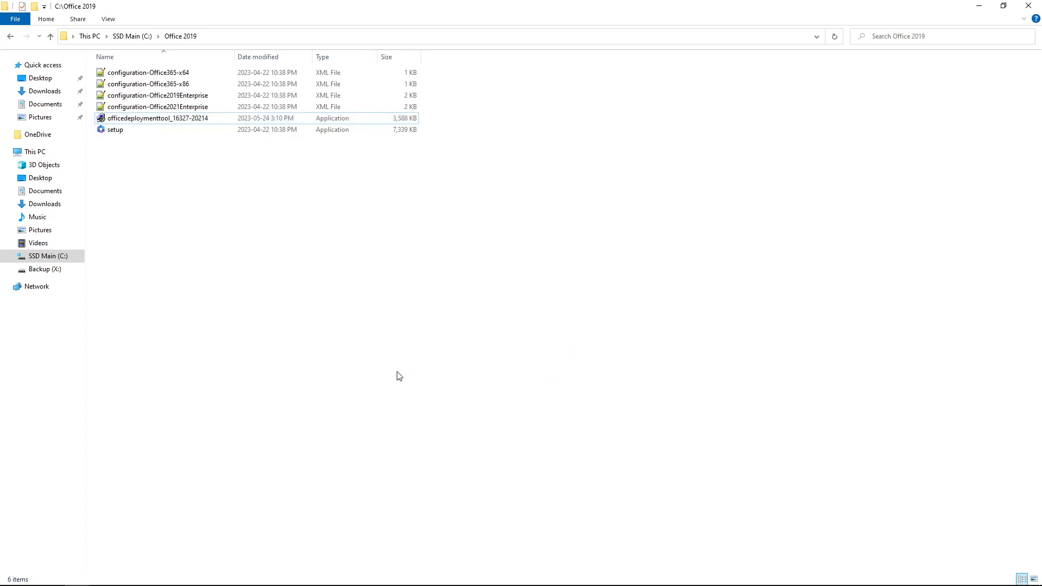
left_click(201, 109)
left_click(204, 118, "ctrl")
left_click(200, 98, "ctrl")
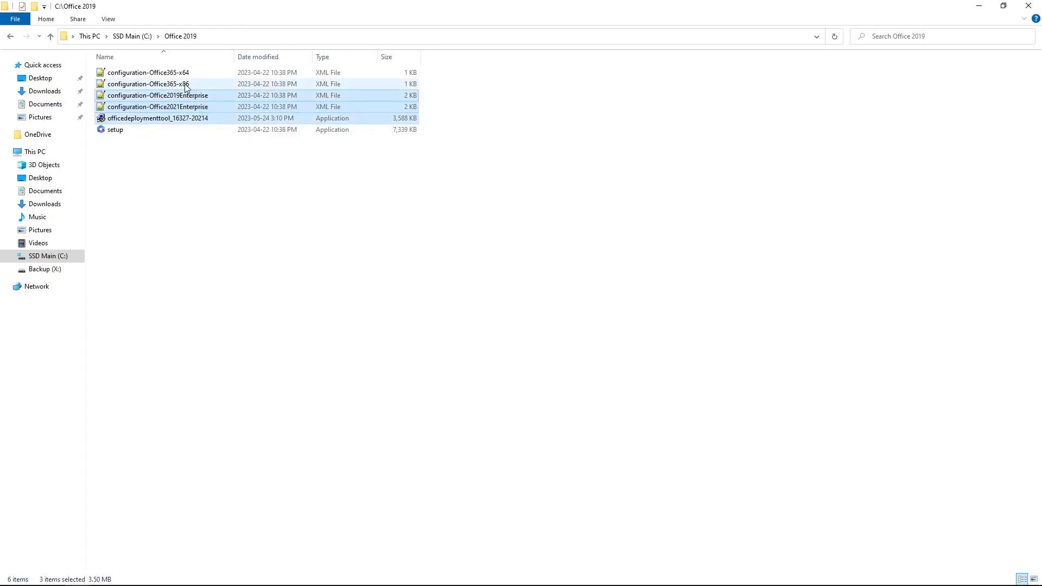
left_click(188, 86, "ctrl")
left_click(186, 74, "ctrl")
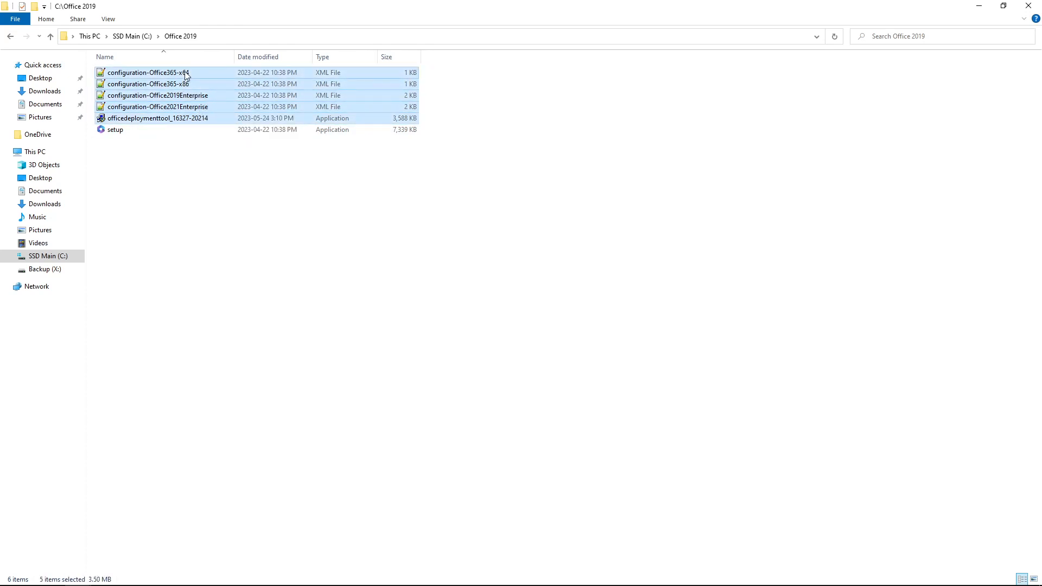
key("Delete")
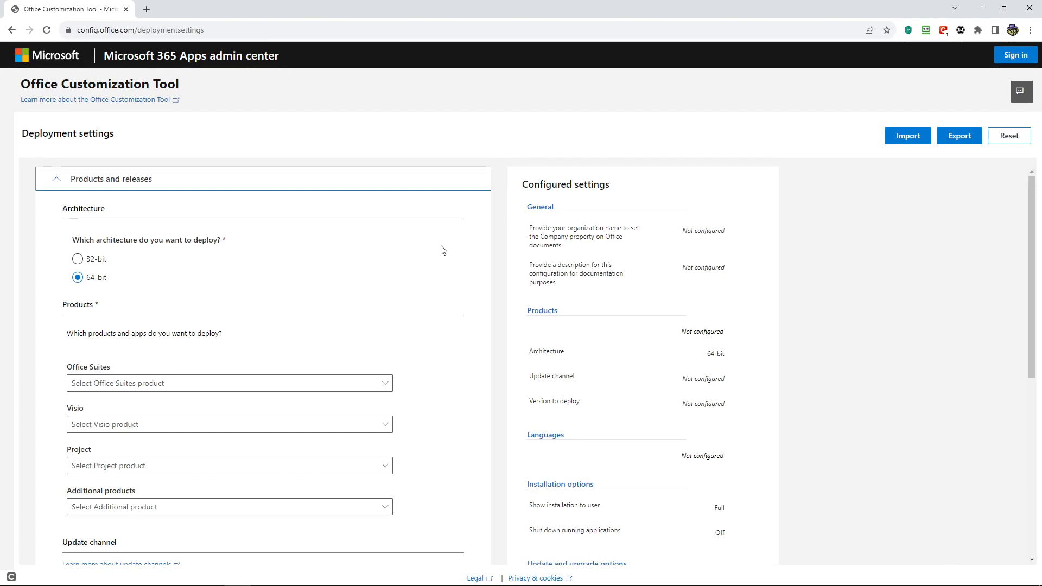
Step: In the Office Customization Tool, choose Office Professional Plus 2019 - Volume License as the Office suite to deploy
scroll(442, 249, "down", 1)
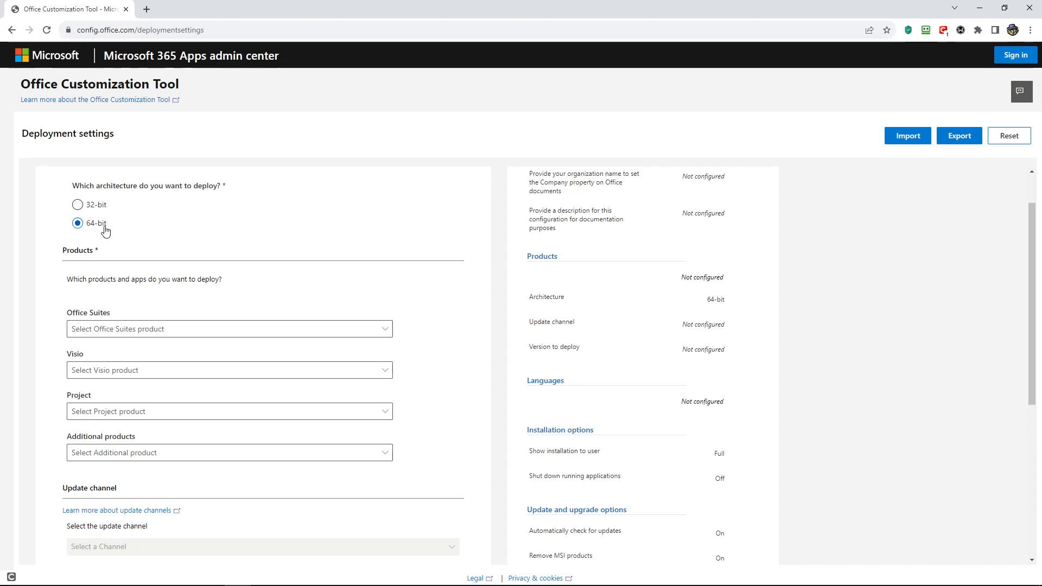
scroll(402, 267, "down", 1)
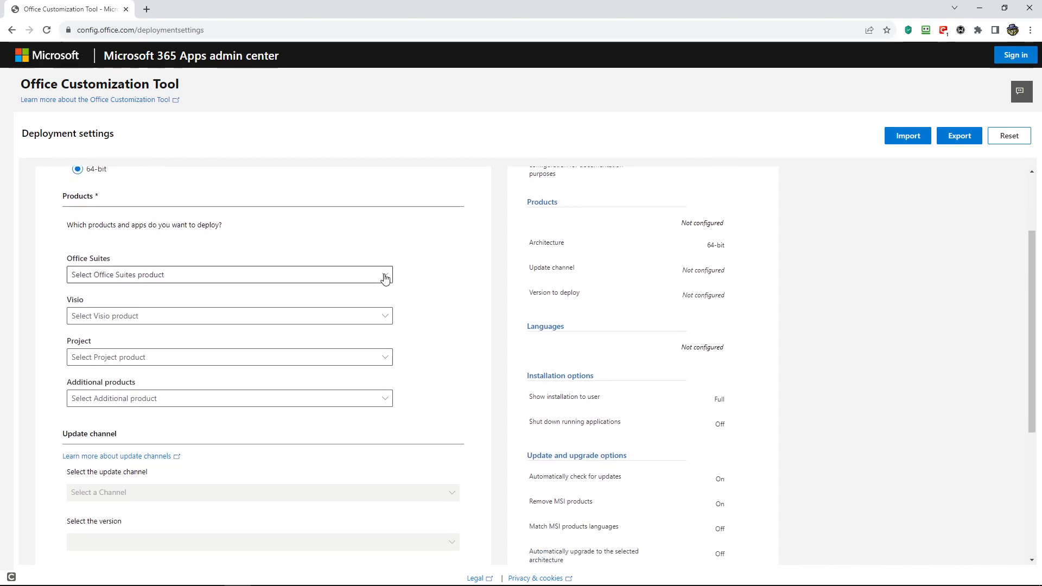
left_click(385, 277)
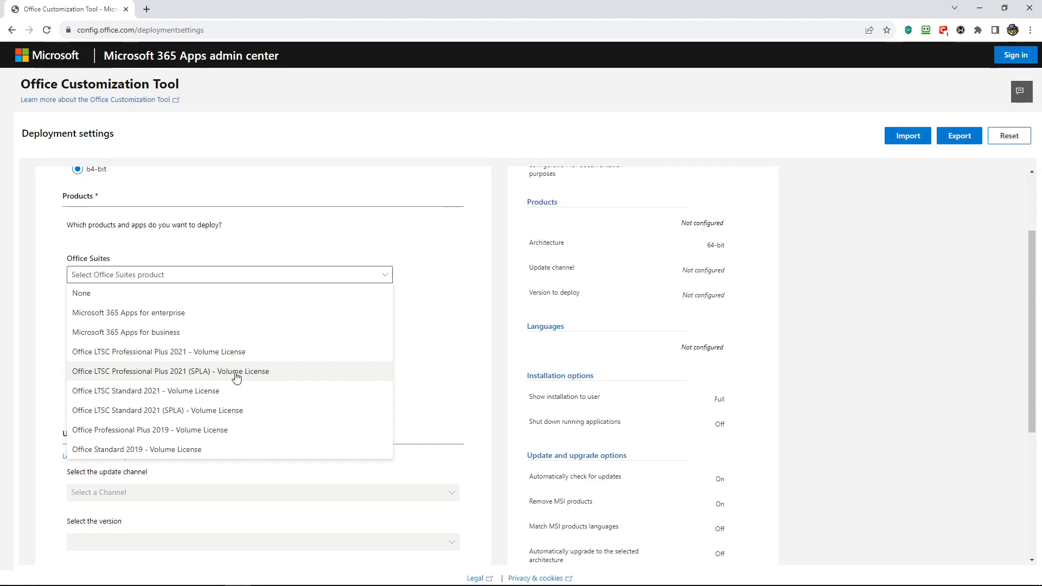
left_click(202, 431)
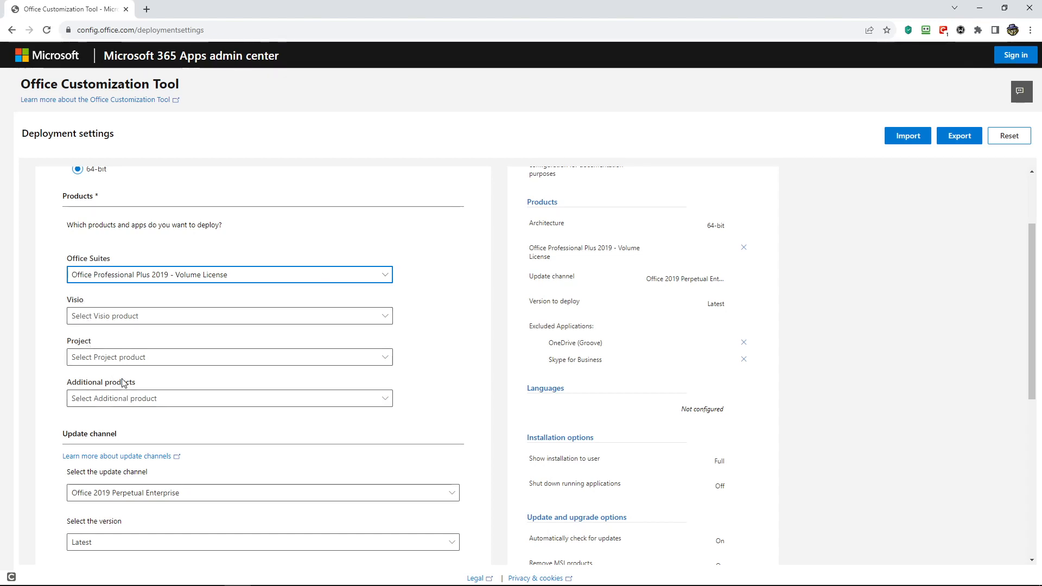
Step: Review the available Visio, Project and additional product options without selecting any of them
left_click(385, 320)
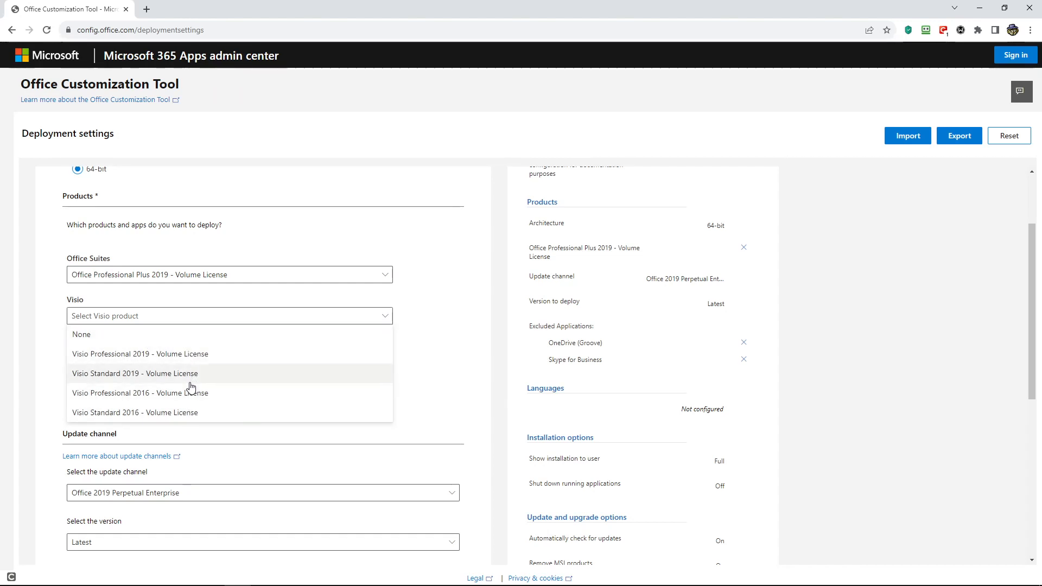
left_click(444, 344)
left_click(386, 358)
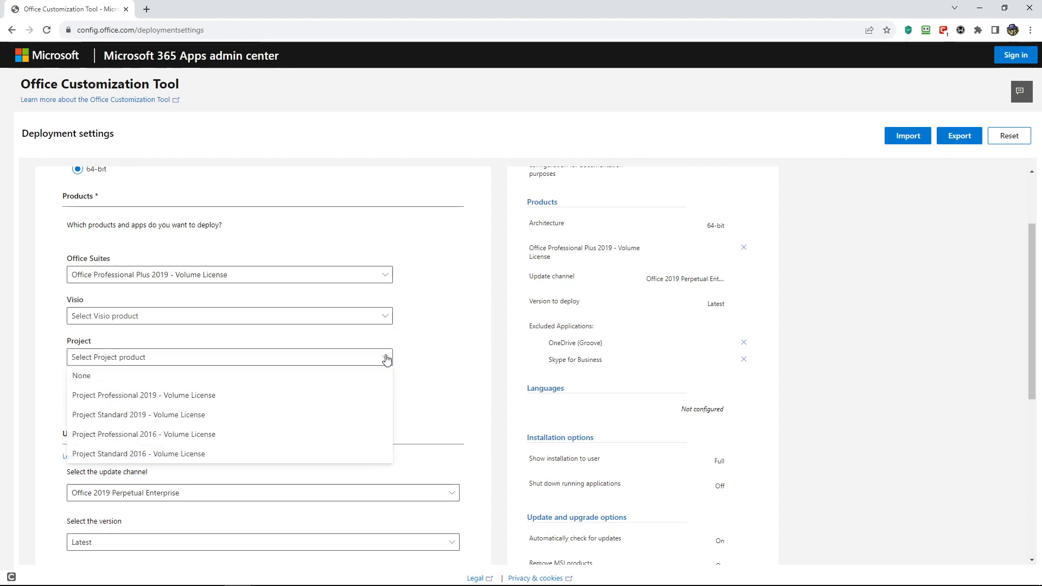
left_click(412, 359)
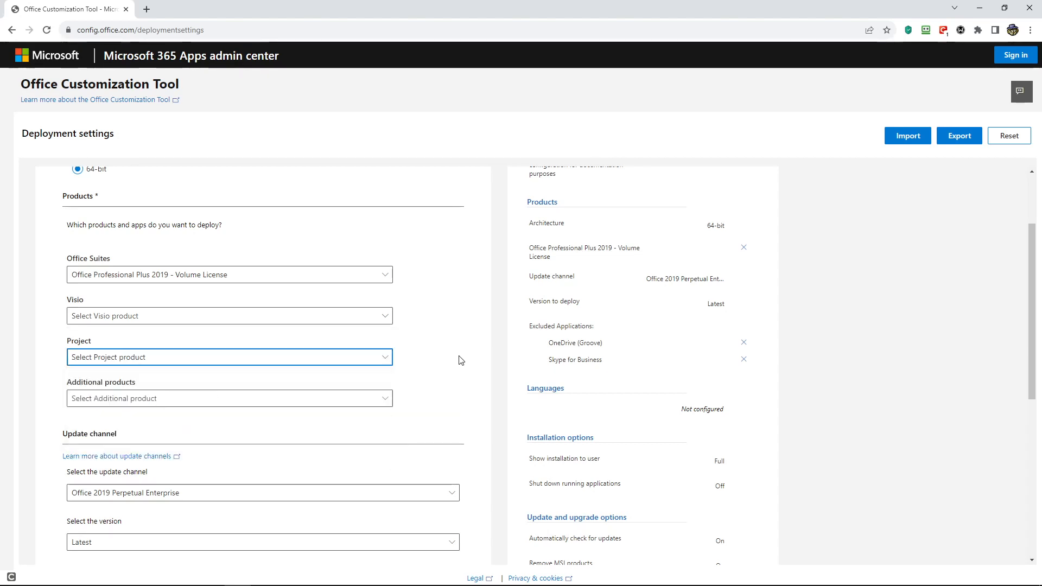
left_click(387, 400)
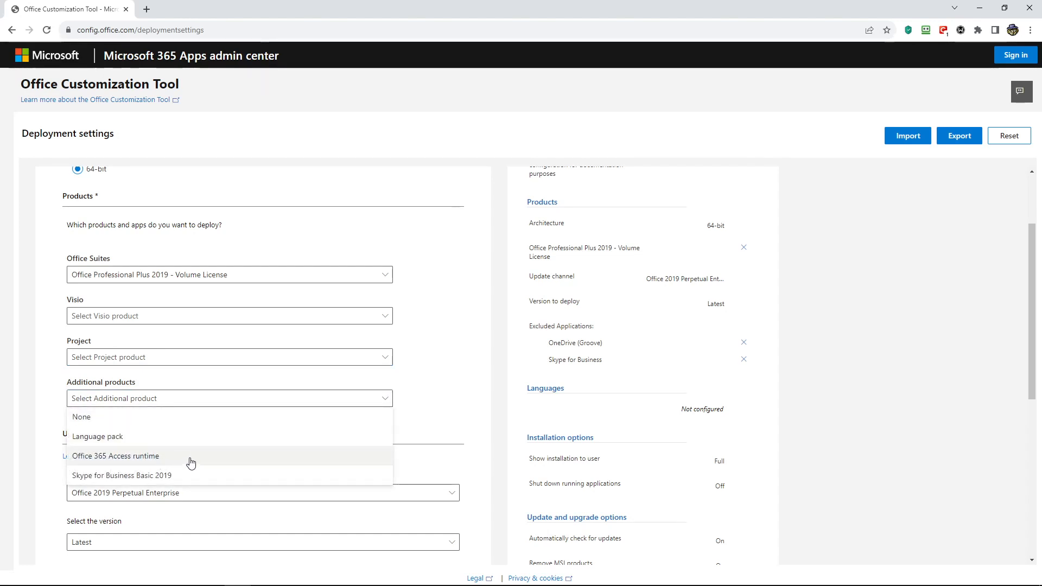
left_click(458, 381)
Step: Check the available update channel and version choices, leaving Office 2019 Perpetual Enterprise and Latest selected
scroll(457, 381, "down", 2)
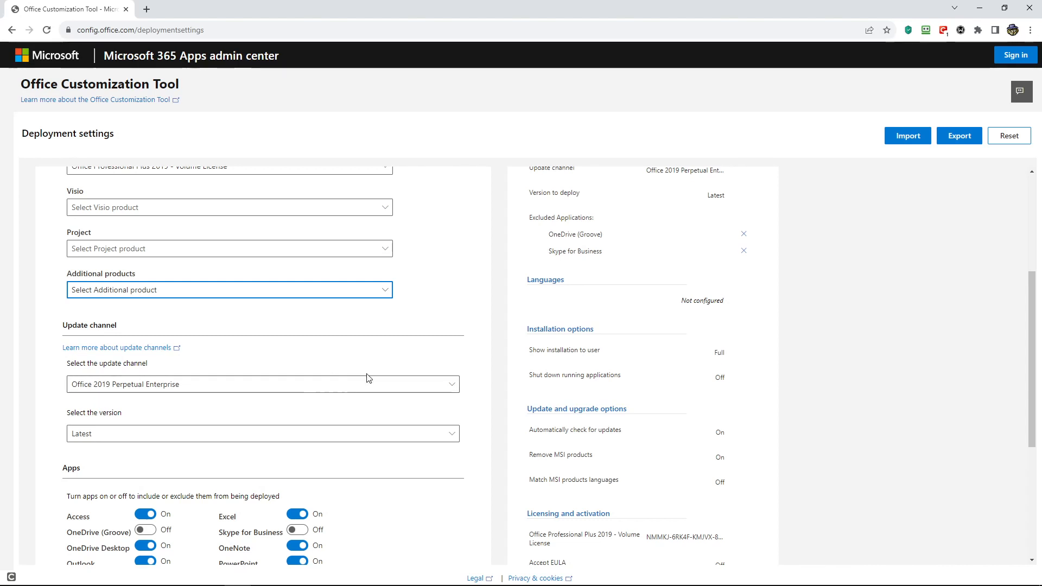
left_click(449, 386)
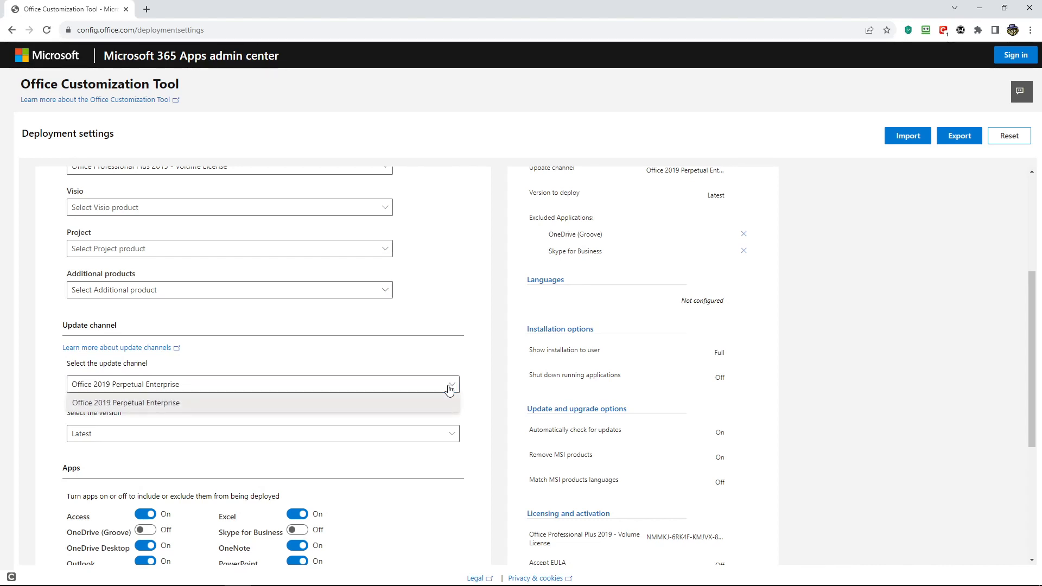
left_click(449, 352)
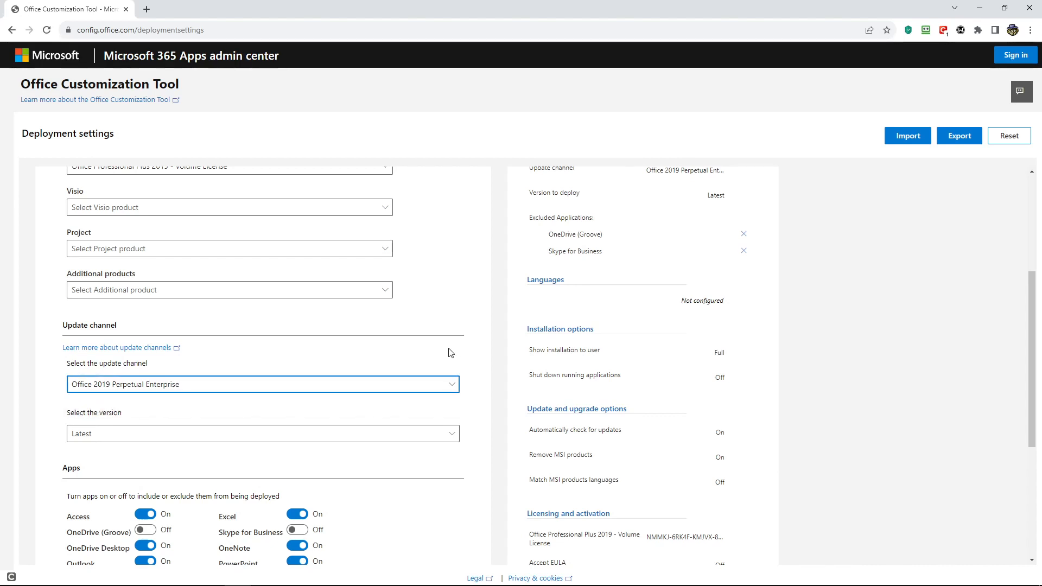
left_click(453, 436)
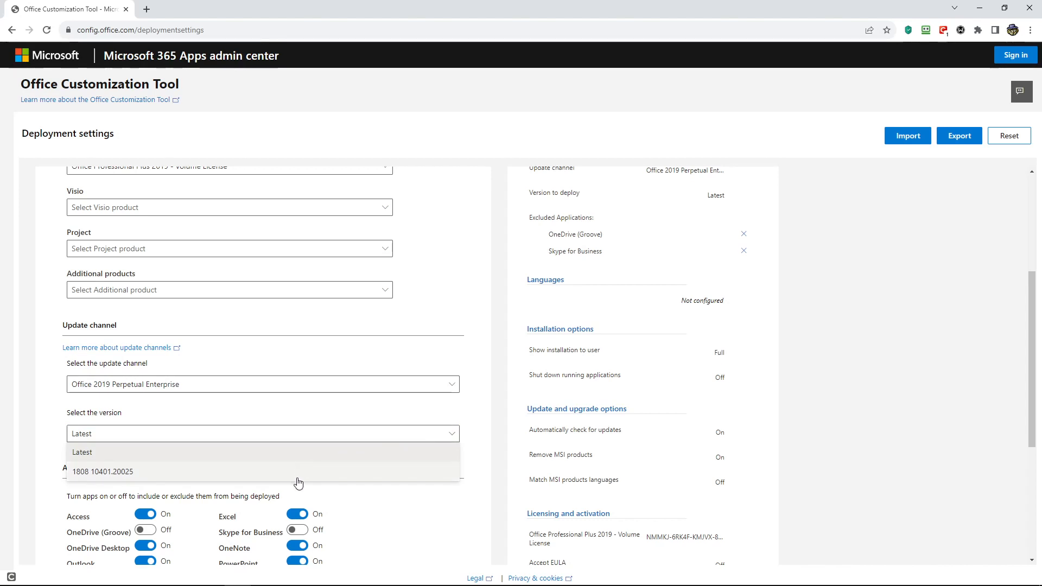
left_click(447, 409)
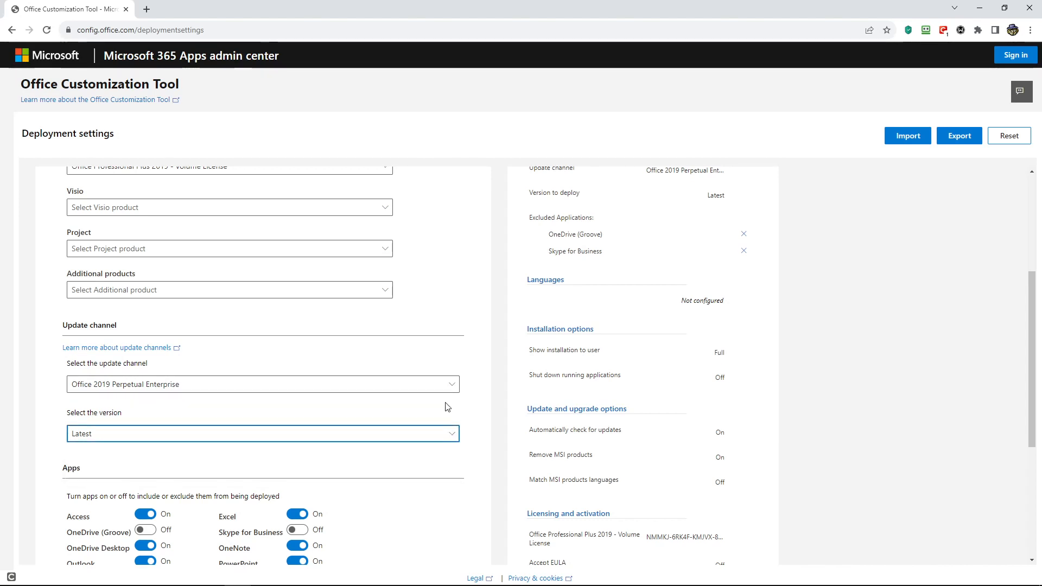
Step: Exclude Access, OneDrive Desktop, Outlook, Publisher and OneNote from the deployment and proceed to the Language settings
scroll(447, 408, "down", 3)
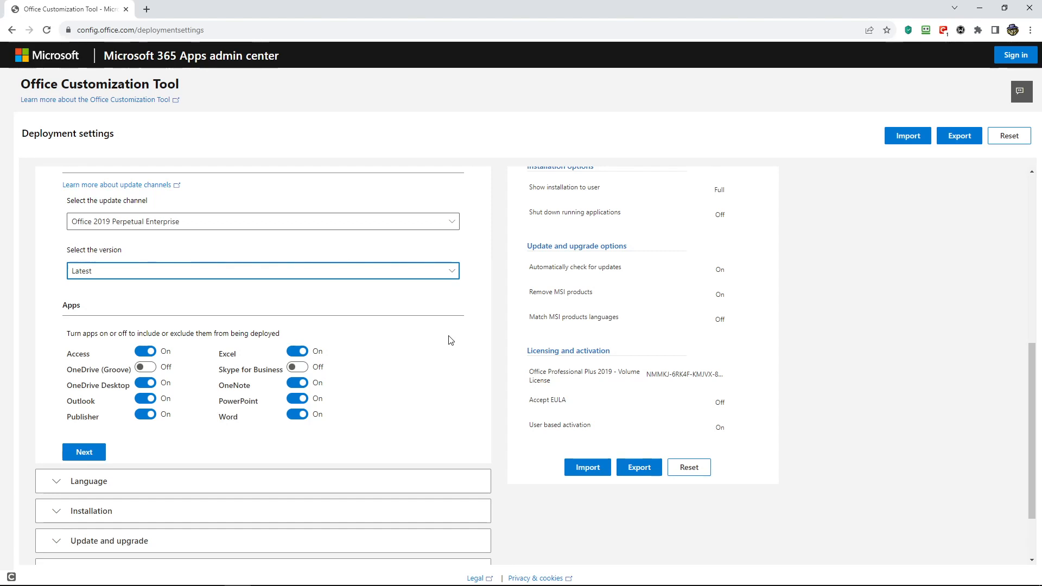
left_click(150, 351)
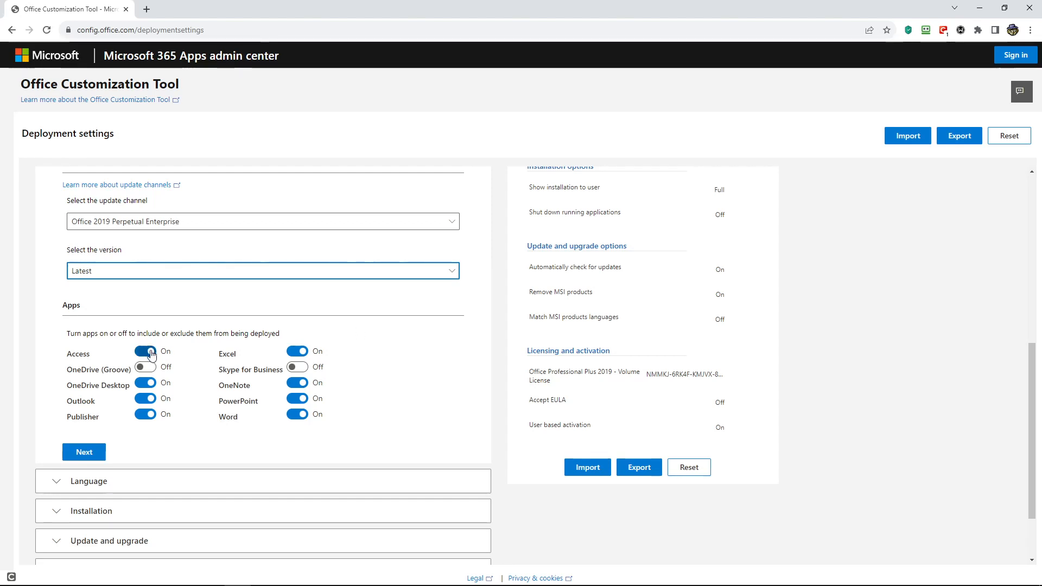
left_click(152, 384)
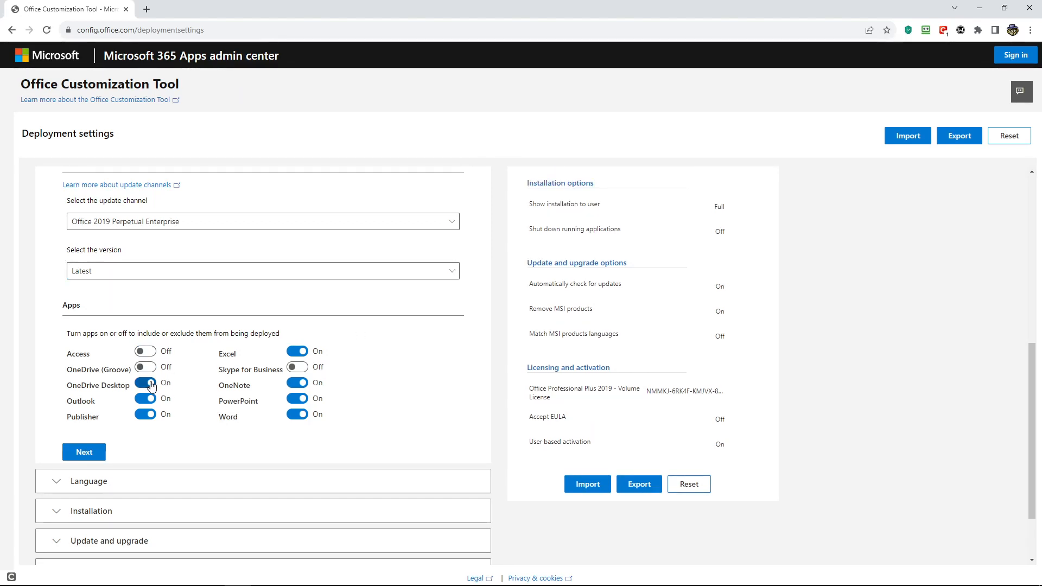
left_click(152, 400)
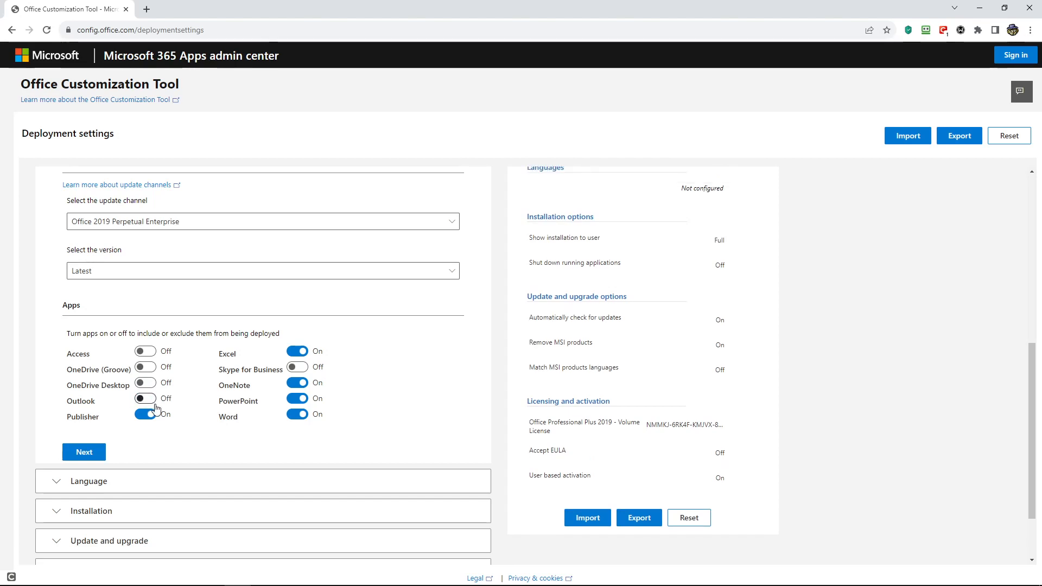
left_click(146, 414)
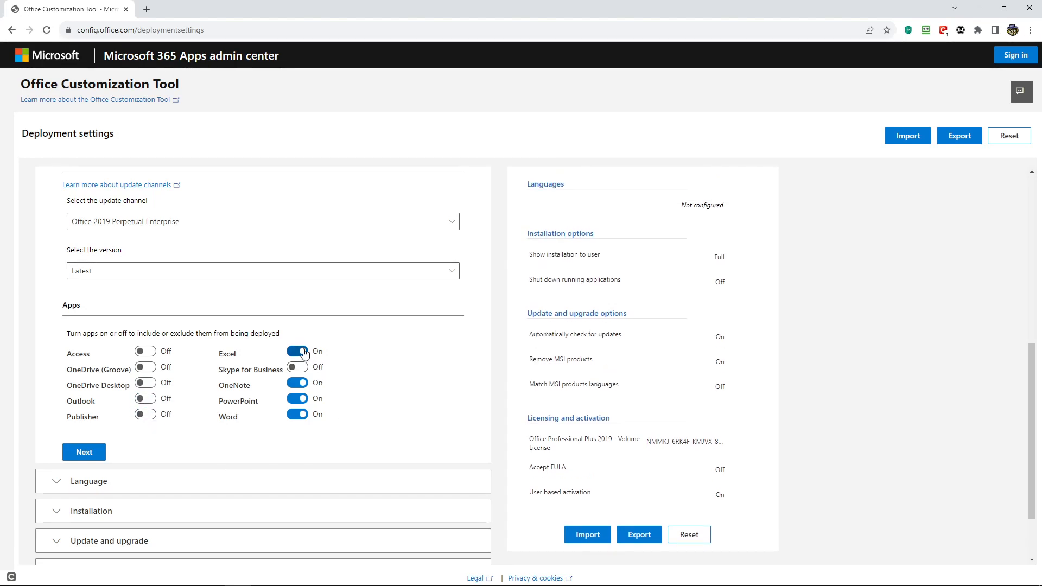
left_click(304, 383)
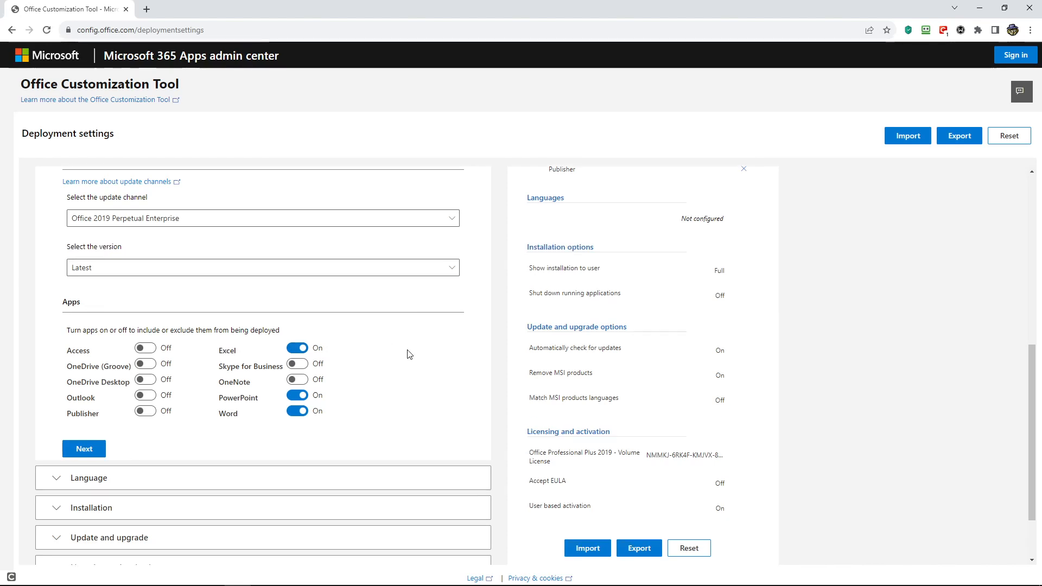
scroll(407, 352, "down", 2)
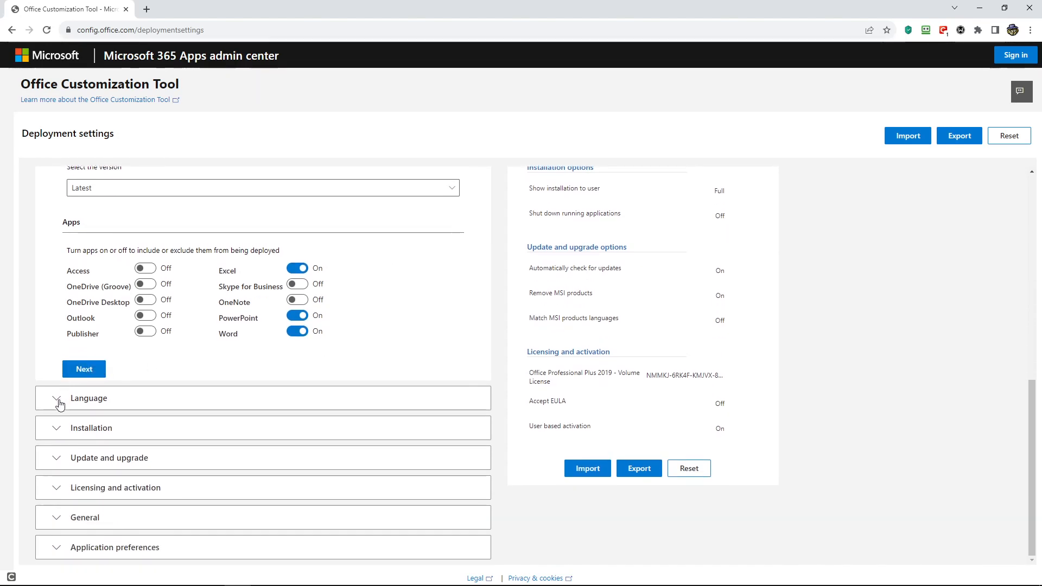
left_click(83, 371)
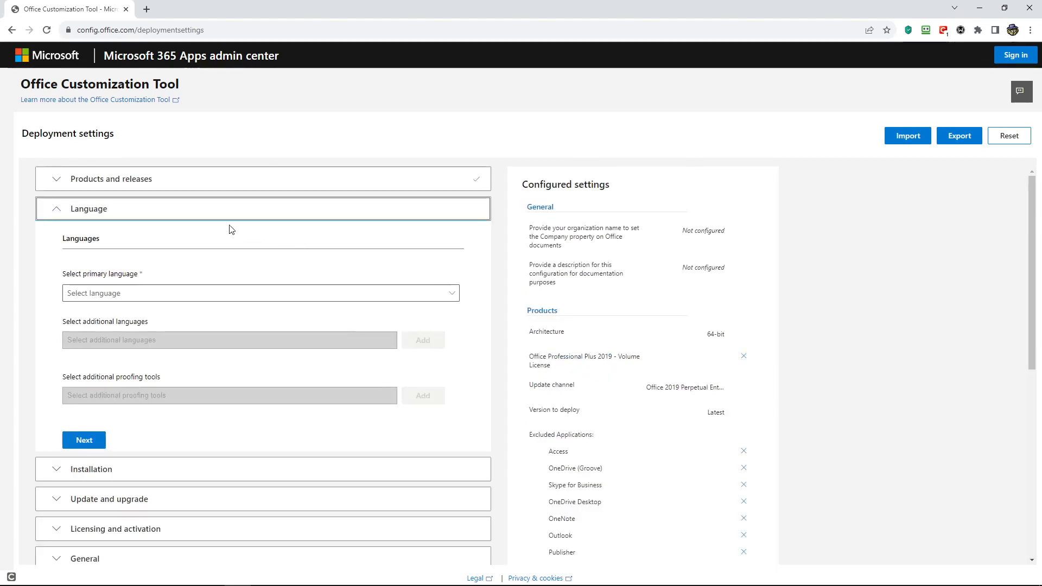
Step: Set the primary language to English (United States) and check the additional language choices without adding any
left_click(454, 295)
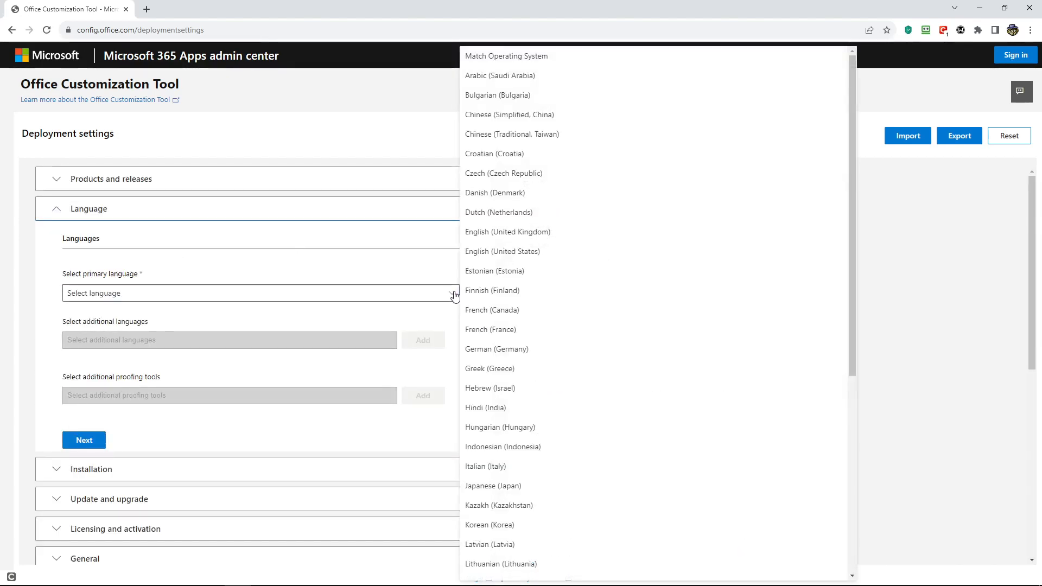
left_click(524, 255)
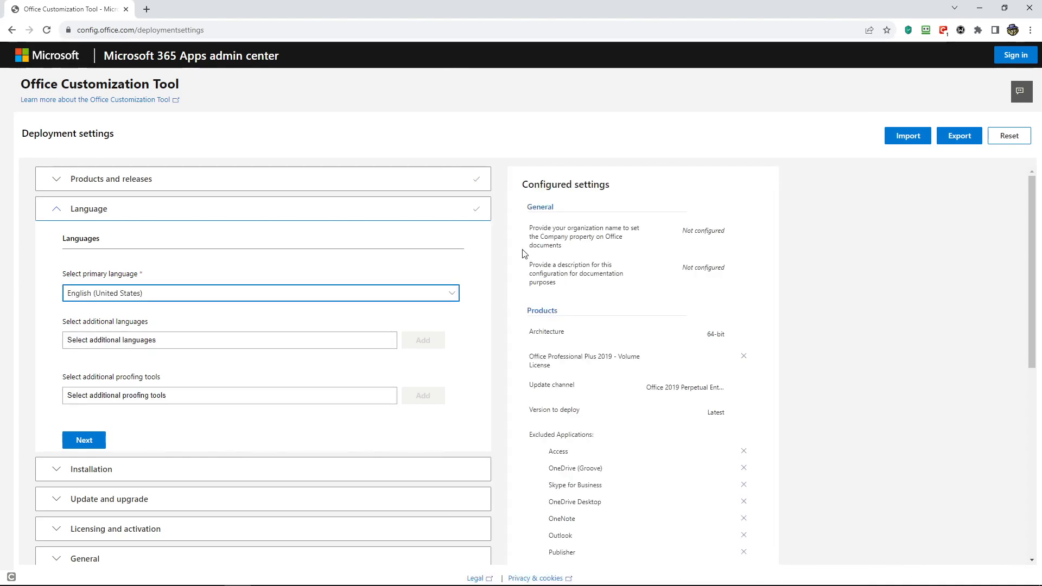
left_click(348, 343)
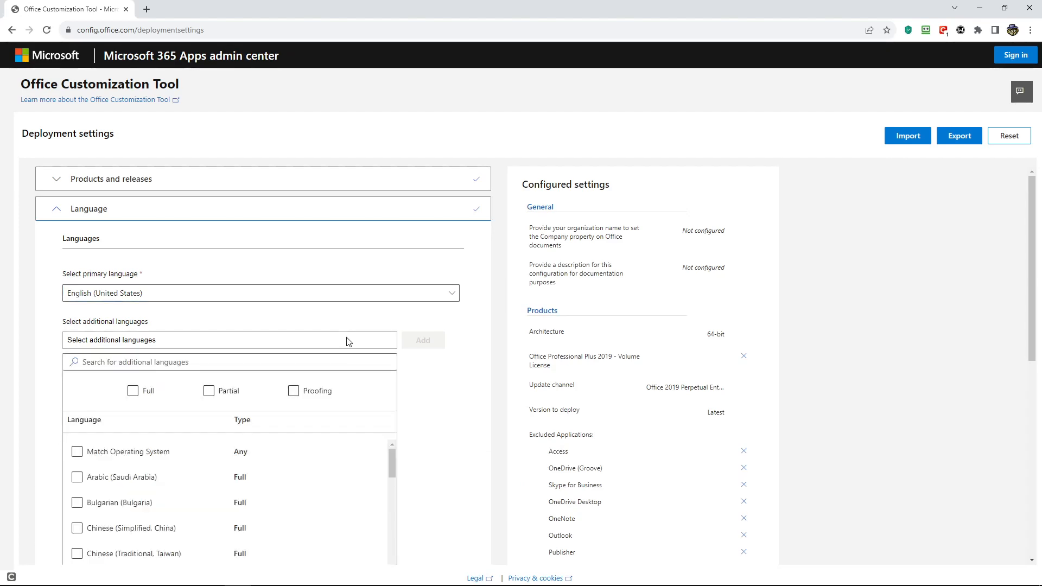
left_click(373, 344)
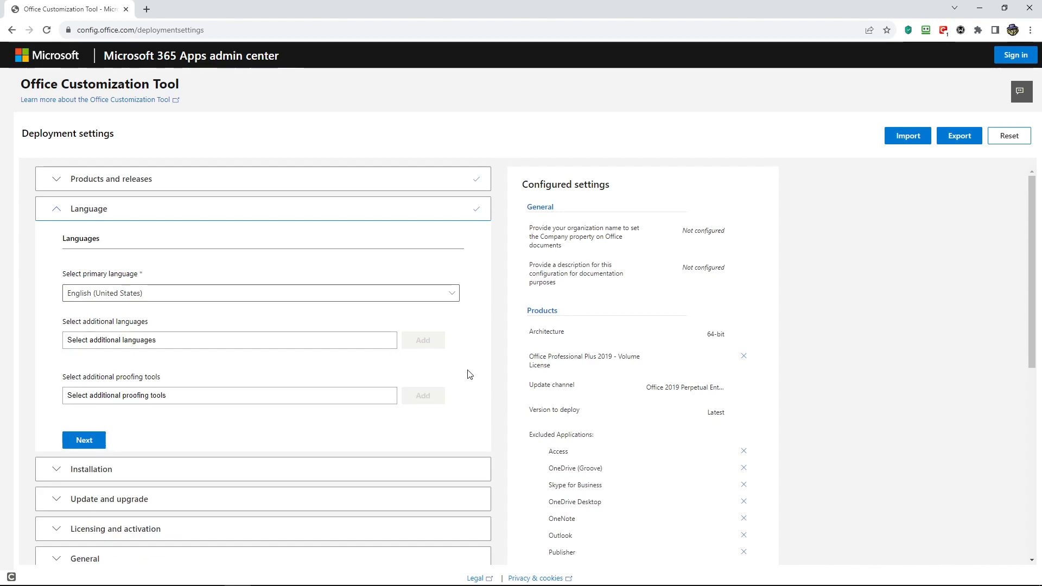
Step: Review the available additional proofing tools without selecting any of them
scroll(469, 373, "down", 1)
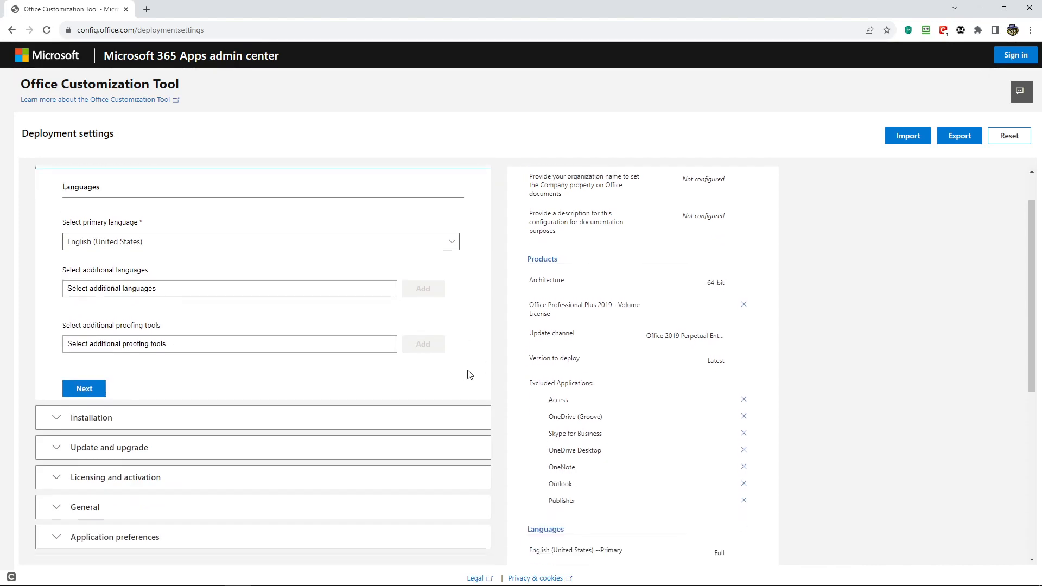
left_click(281, 343)
scroll(286, 352, "down", 1)
scroll(244, 342, "down", 1)
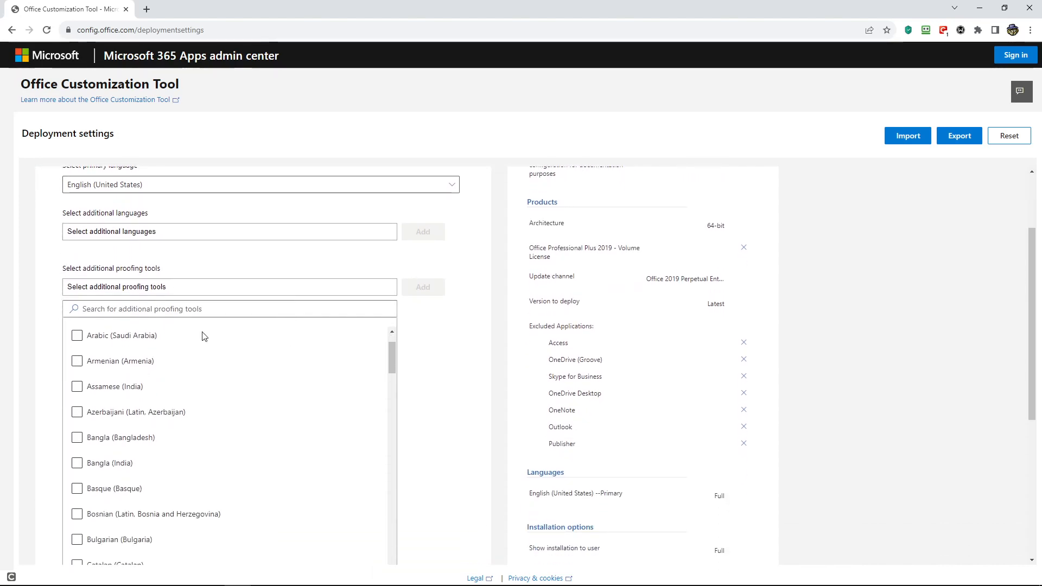
left_click(302, 308)
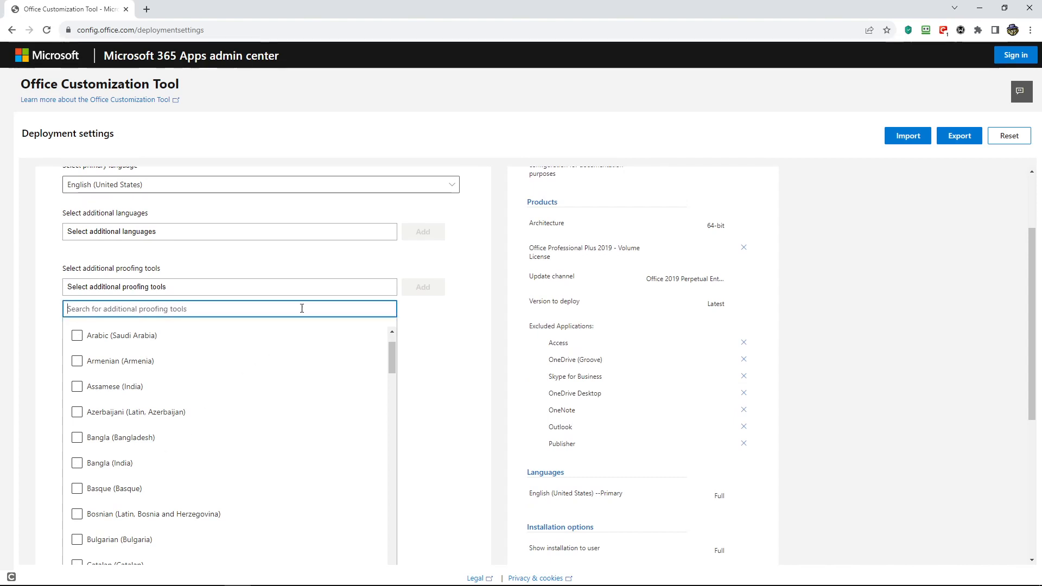
left_click(333, 293)
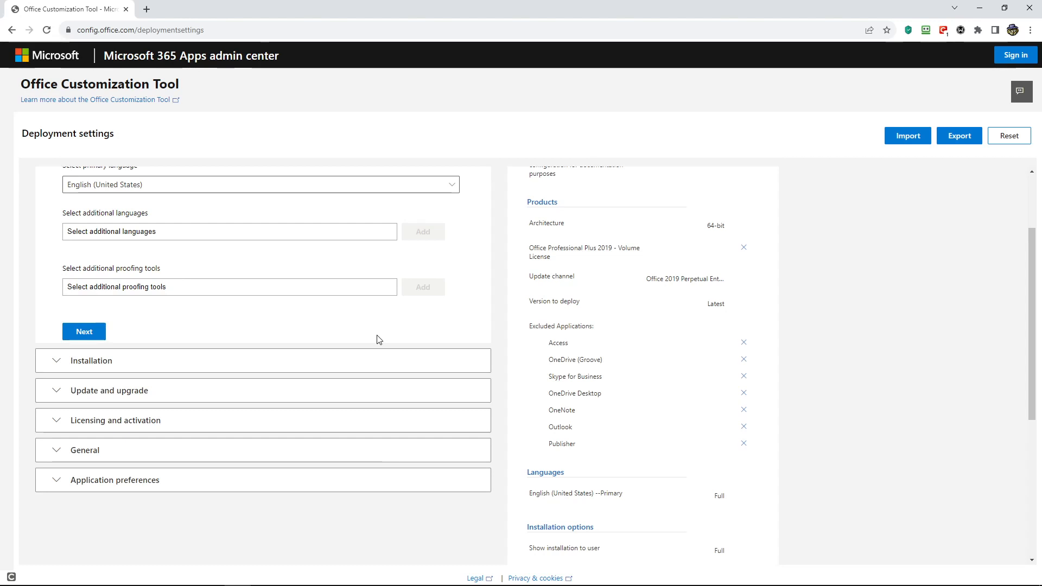
Step: Finish the Language section and accept the default Installation options, deploying from the Office Content Delivery Network (CDN), to reach Update and upgrade
left_click(83, 334)
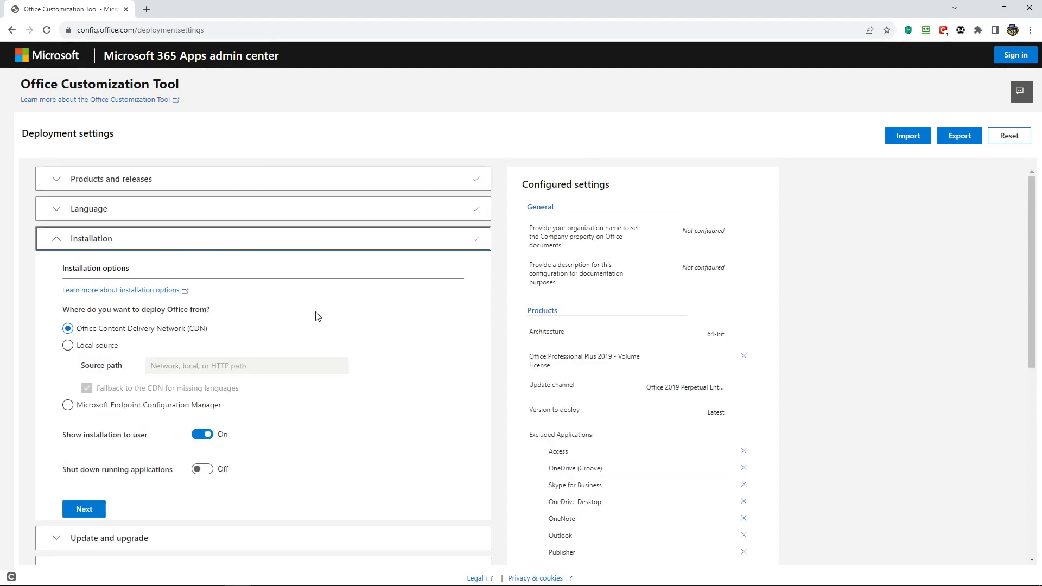
scroll(353, 313, "down", 1)
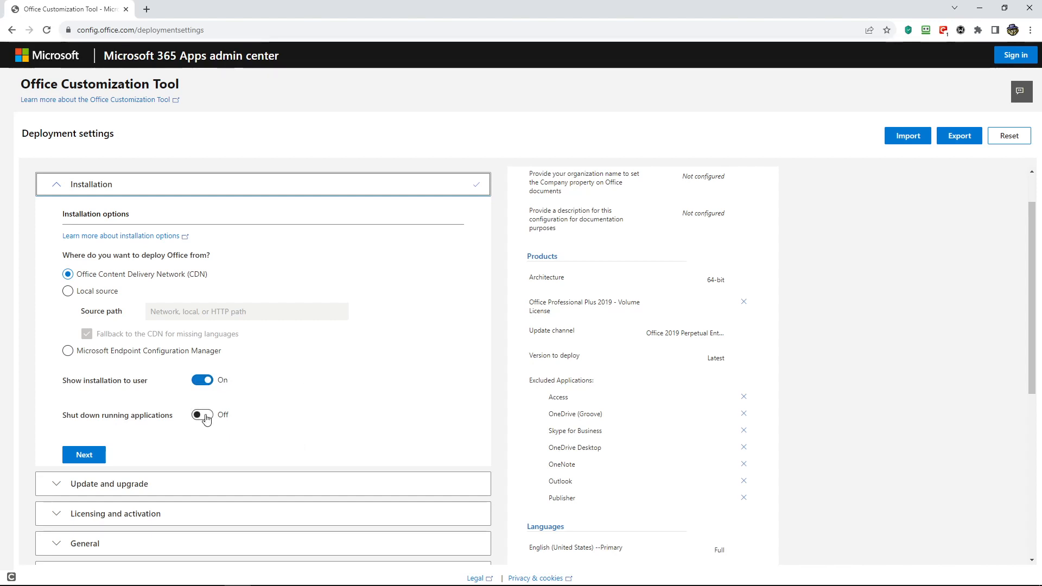
left_click(74, 460)
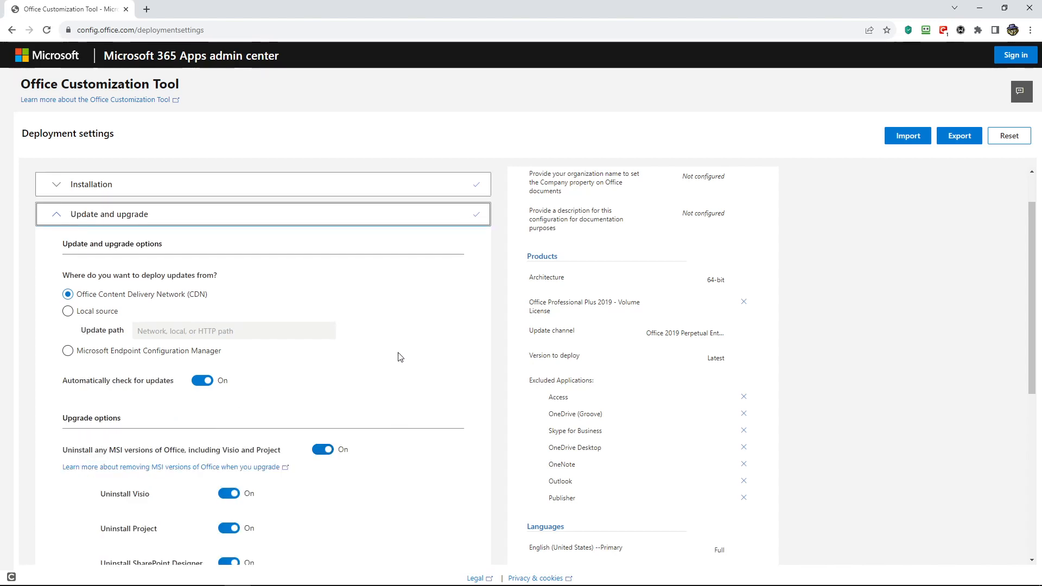
Step: Review the upgrade options, leave uninstalling MSI versions of Office on, and proceed to Licensing and activation
scroll(400, 356, "down", 4)
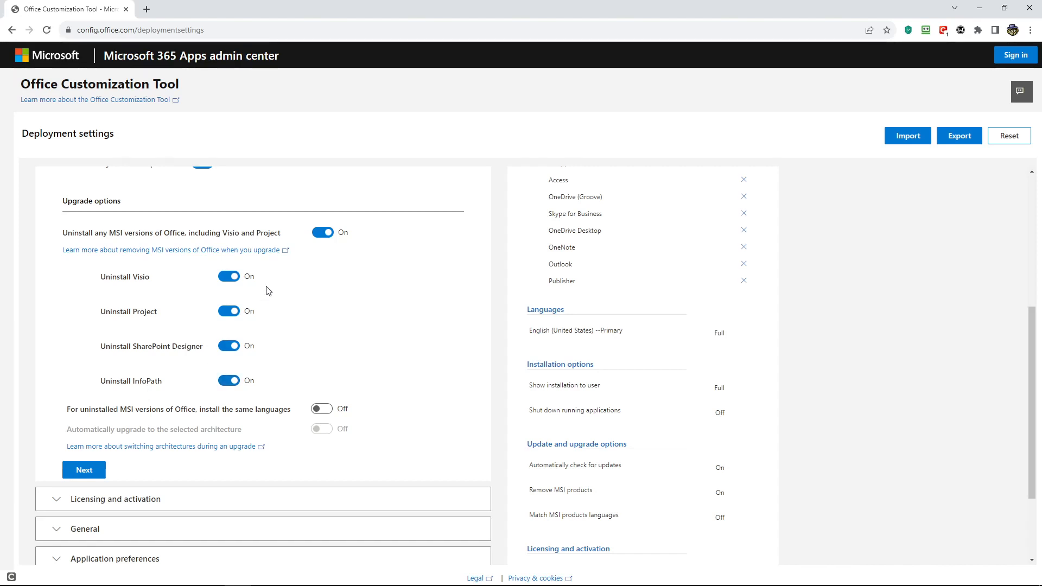
left_click(324, 233)
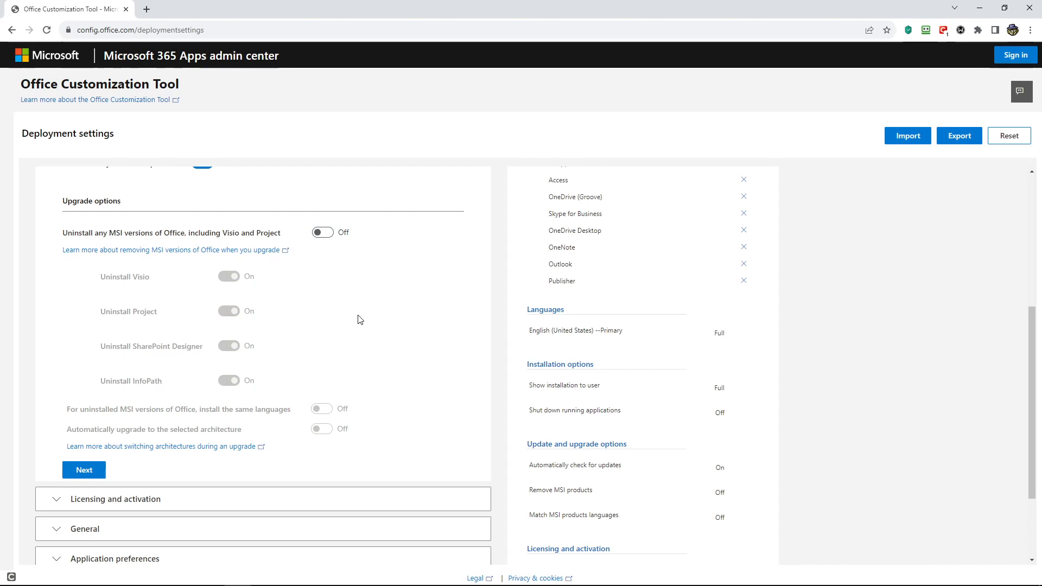
left_click(320, 233)
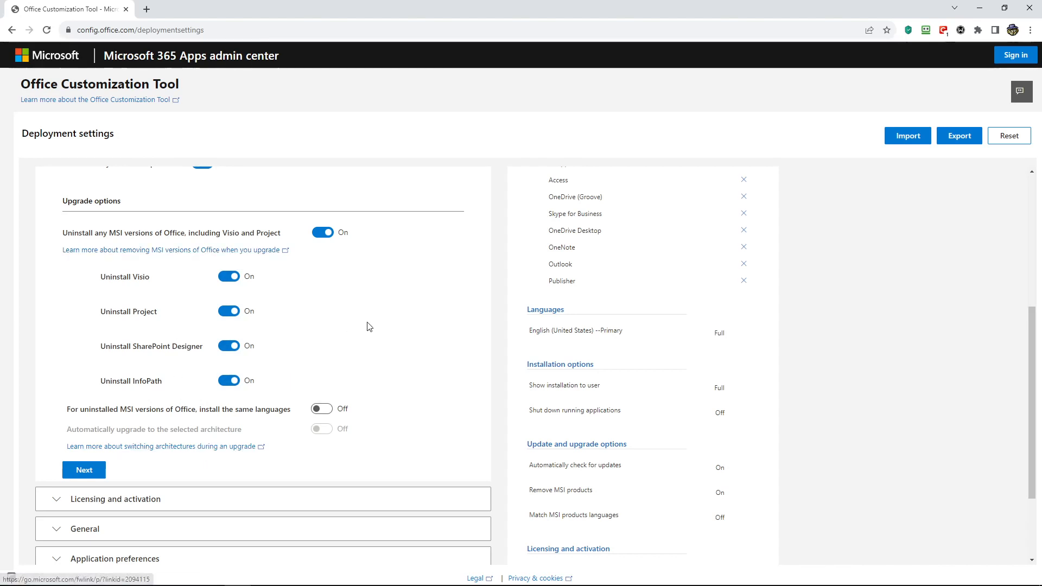
scroll(404, 320, "down", 1)
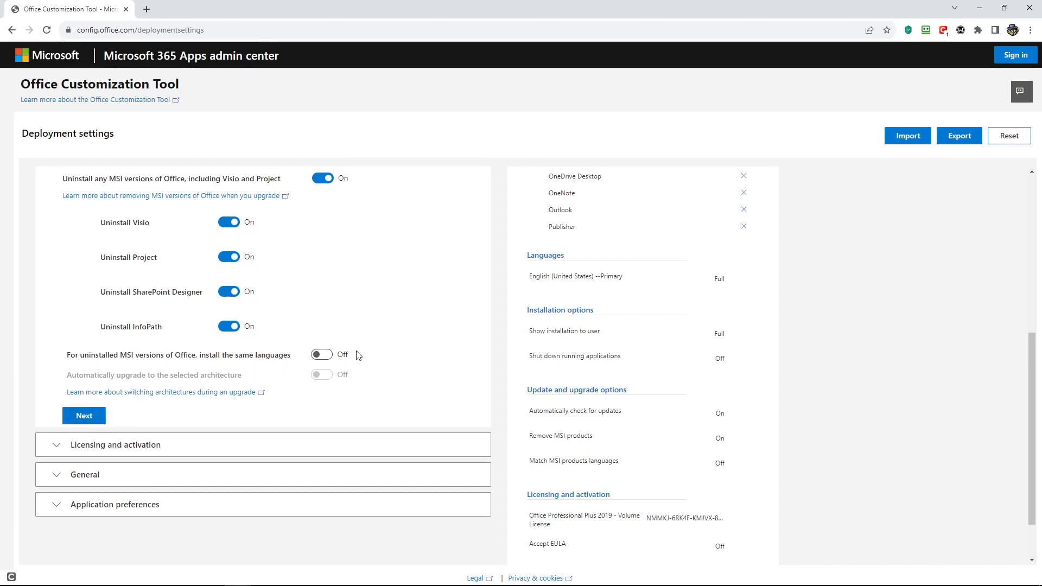
left_click(84, 417)
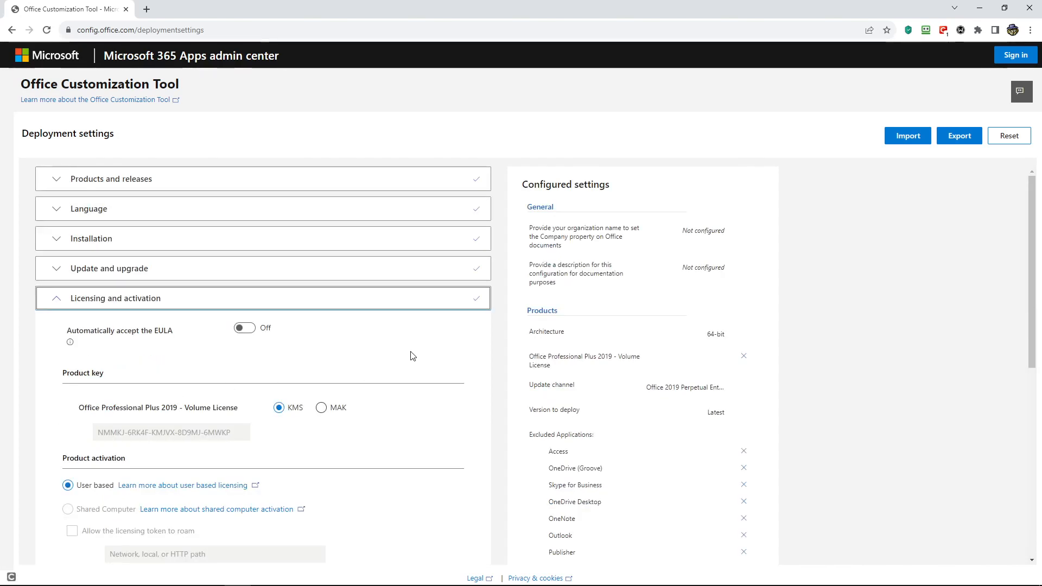
Step: Turn on automatic acceptance of the EULA and read through the accompanying license note
scroll(413, 356, "down", 1)
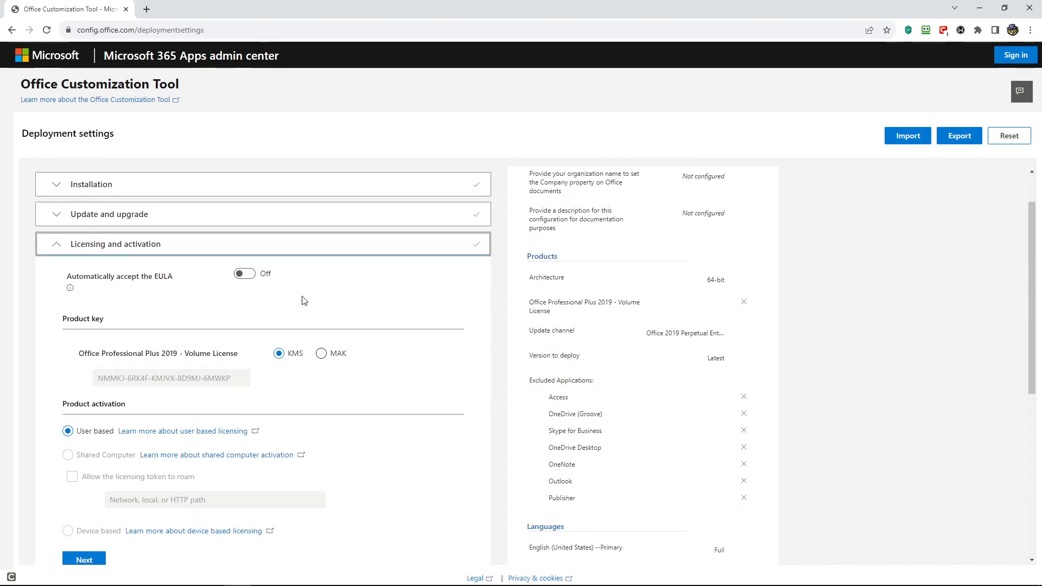
left_click(241, 275)
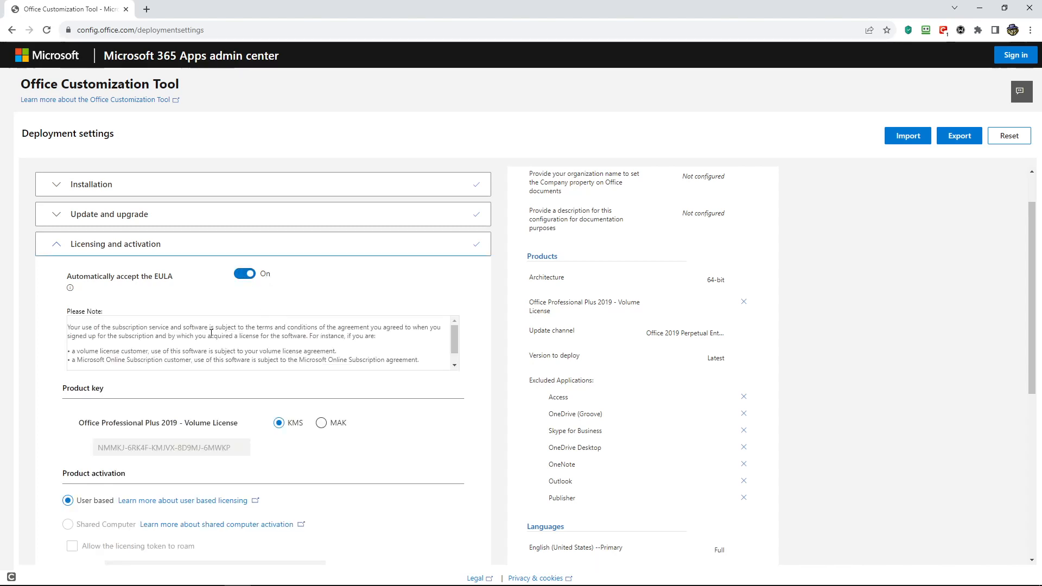
scroll(429, 331, "down", 2)
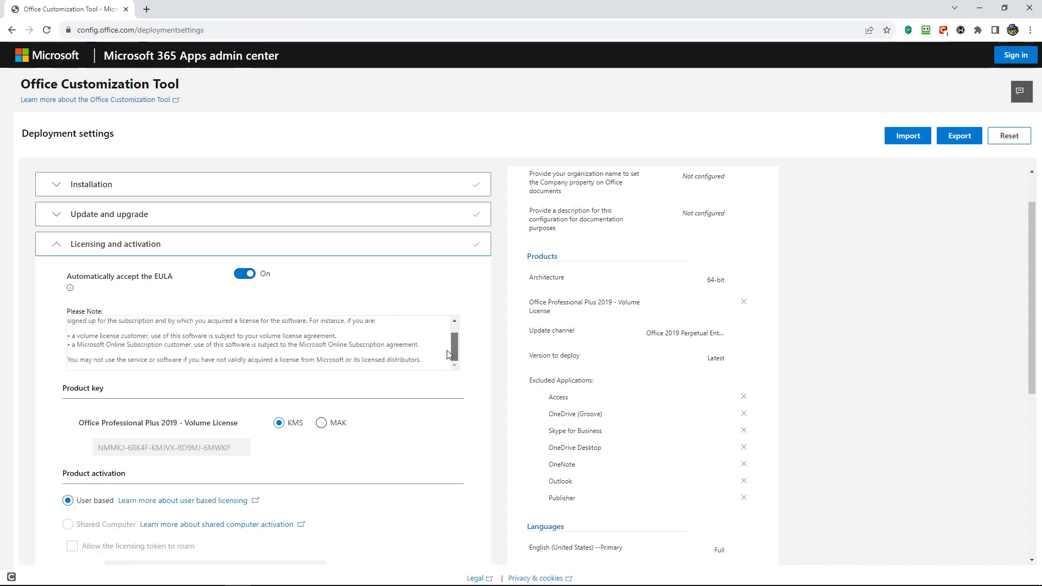
scroll(385, 321, "up", 2)
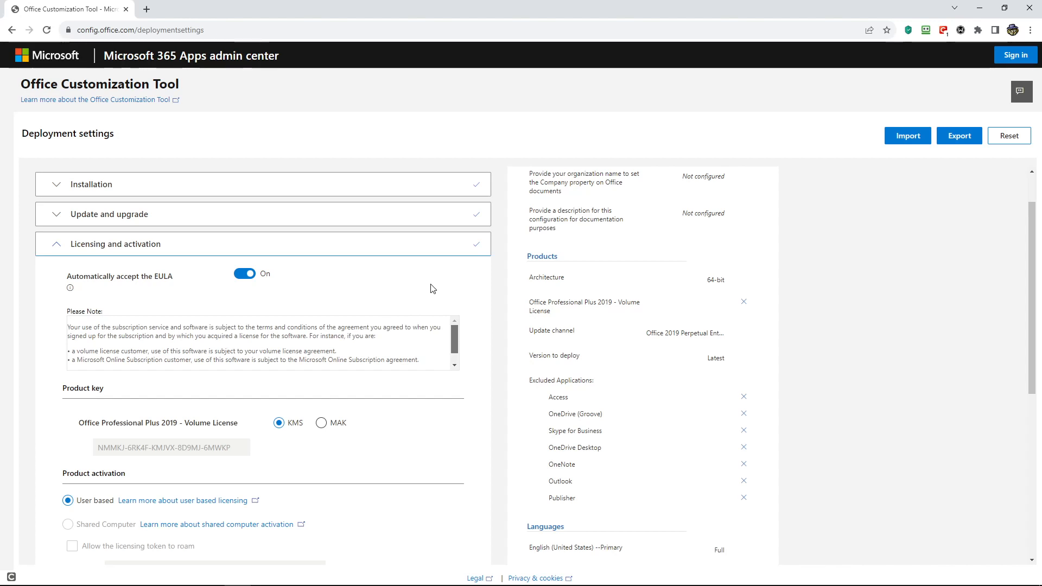
Step: Compare the MAK and KMS product key options for Office Professional Plus 2019 - Volume License, leaving KMS selected
scroll(418, 283, "down", 2)
scroll(418, 283, "down", 1)
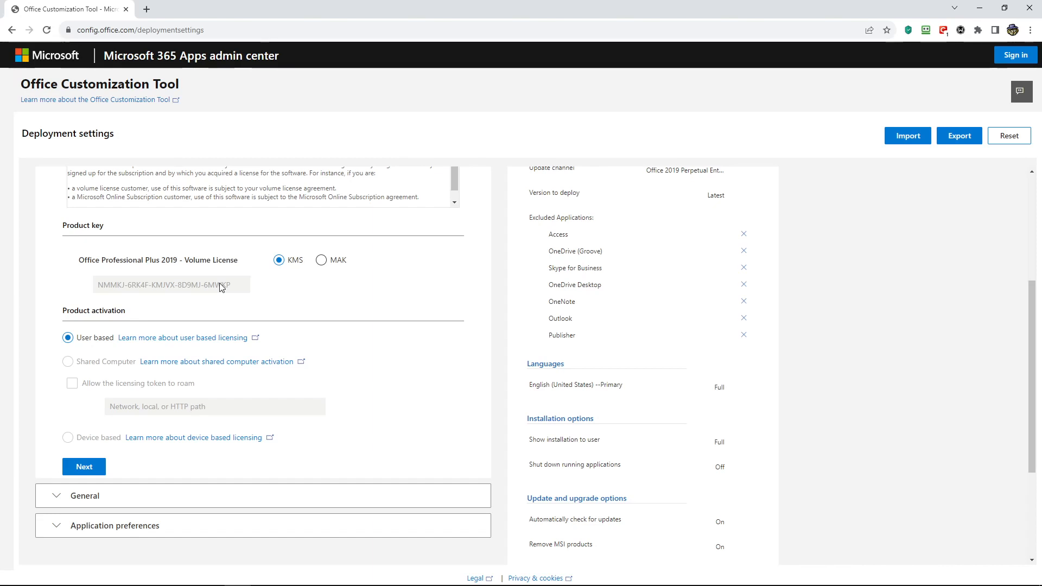
left_click(322, 264)
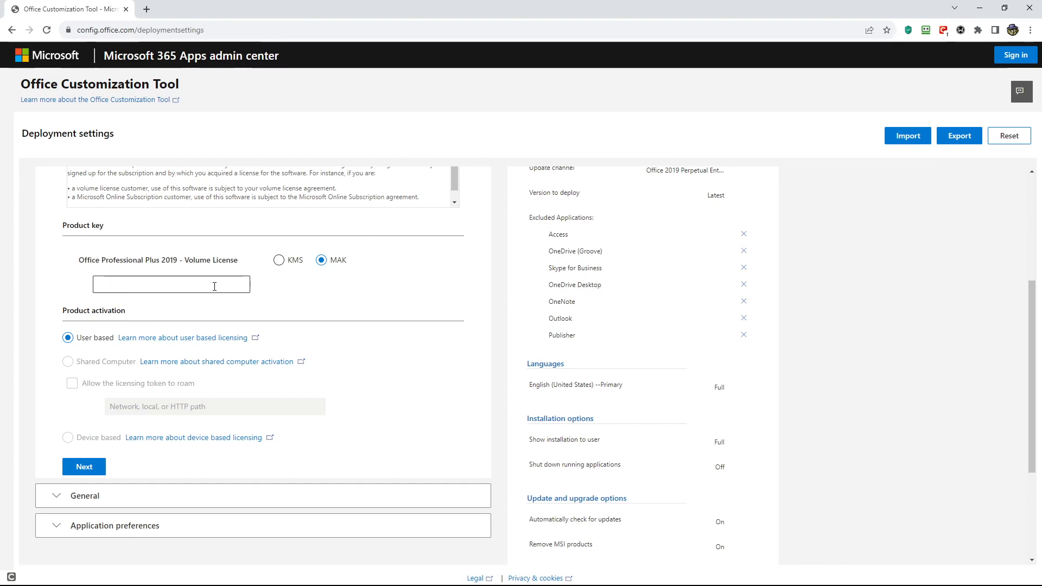
left_click(280, 261)
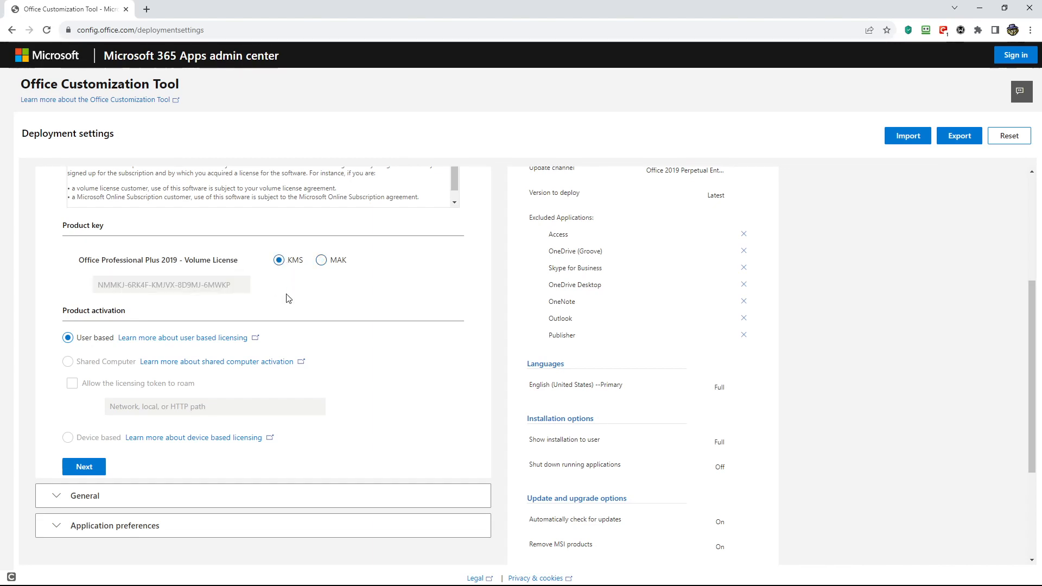
scroll(359, 302, "down", 1)
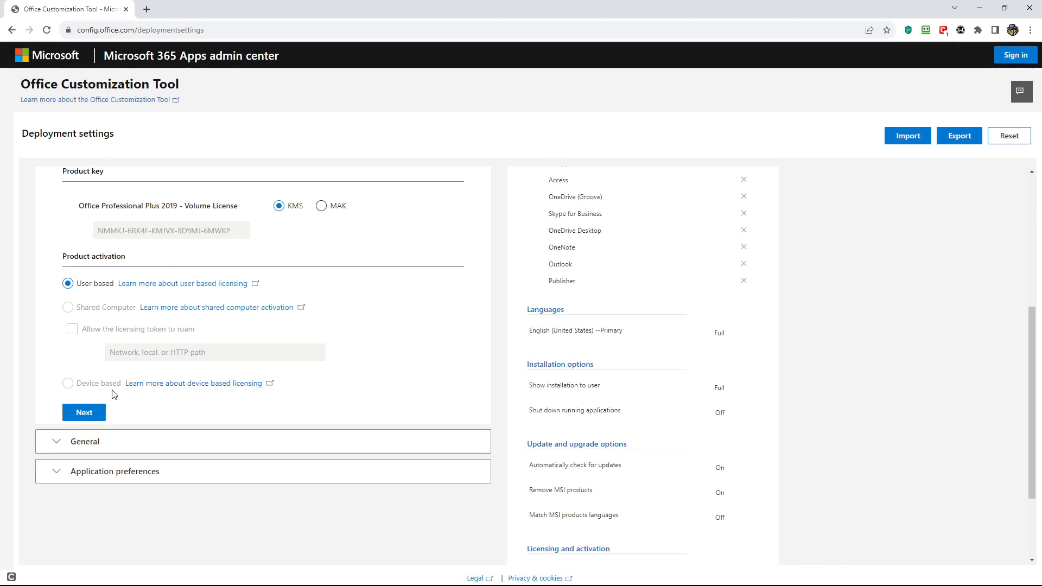
Step: Complete Licensing and activation, leave the General organization name and description blank, and proceed to Application preferences
left_click(85, 414)
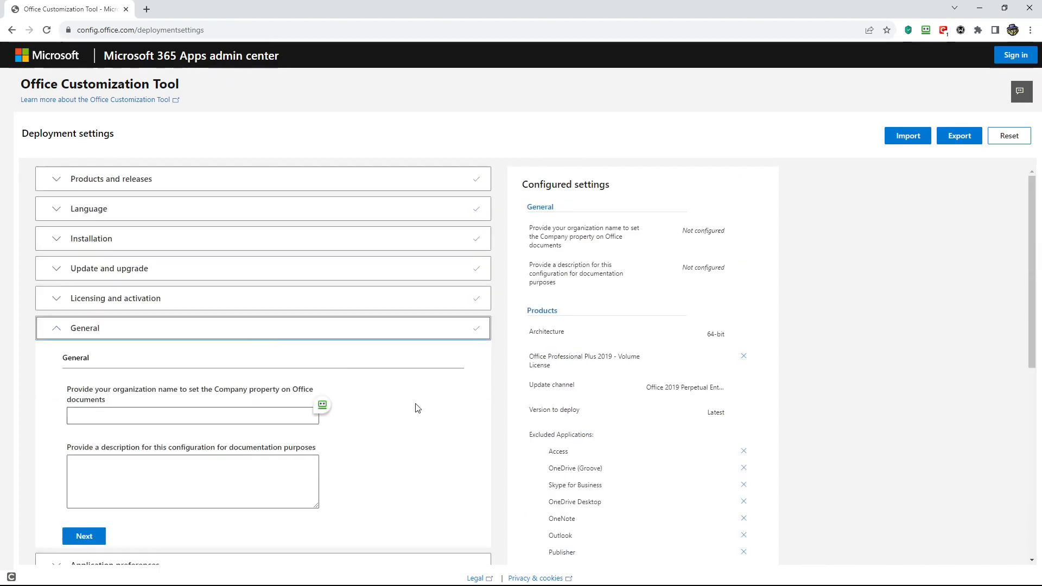
scroll(417, 408, "down", 1)
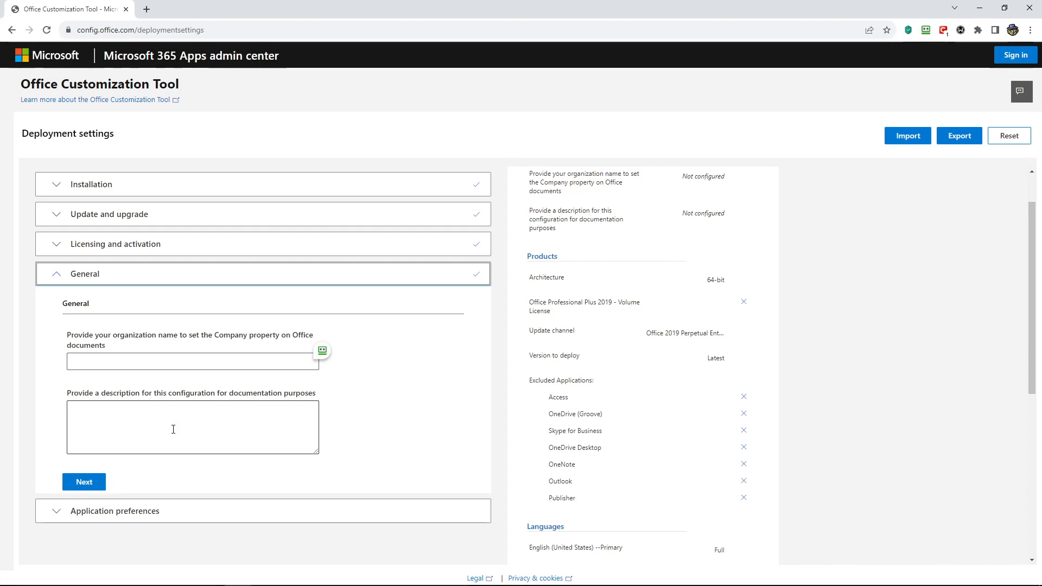
left_click(85, 482)
Step: Browse the application preferences and view the Disable 3D Model File Formats List policy without configuring it
scroll(305, 412, "down", 1)
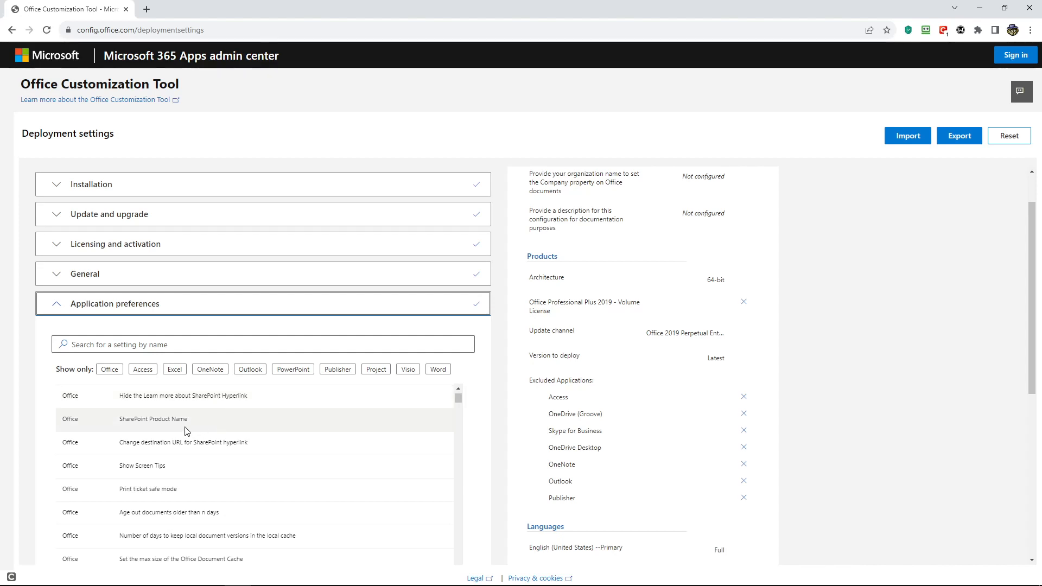
scroll(261, 479, "down", 3)
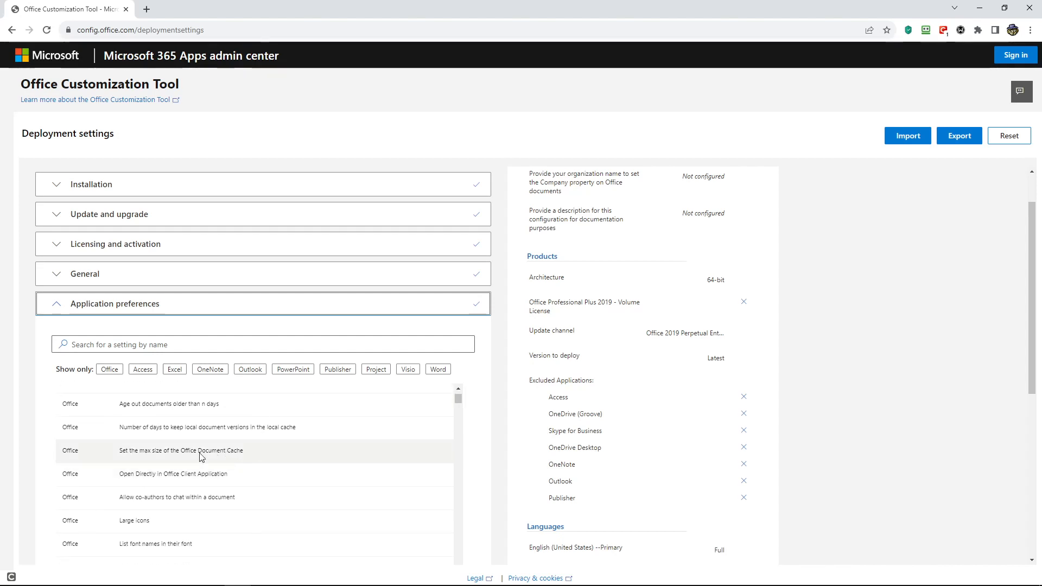
scroll(200, 491, "up", 5)
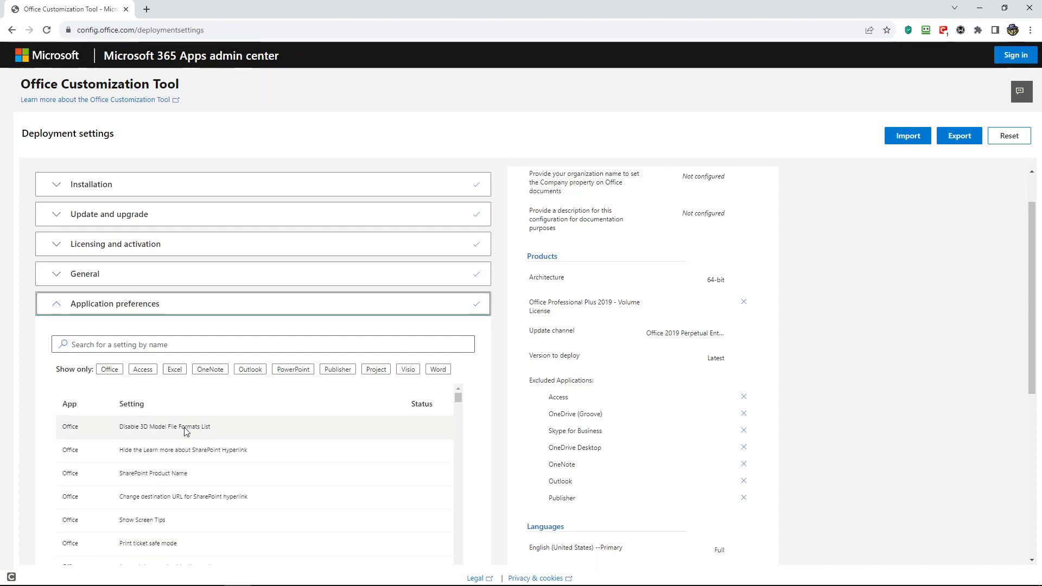
scroll(190, 445, "up", 1)
left_click(196, 480)
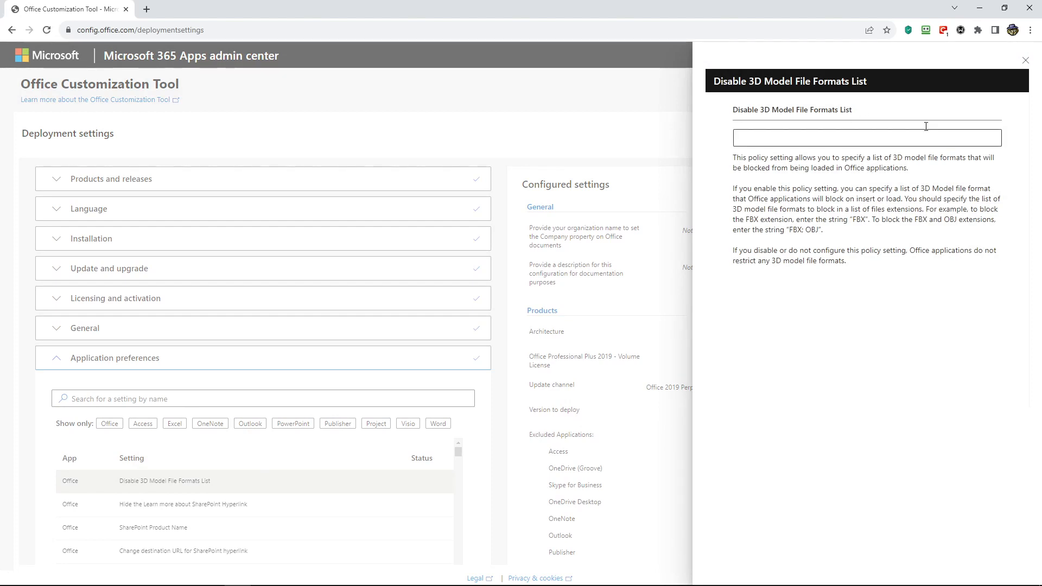
left_click(1026, 62)
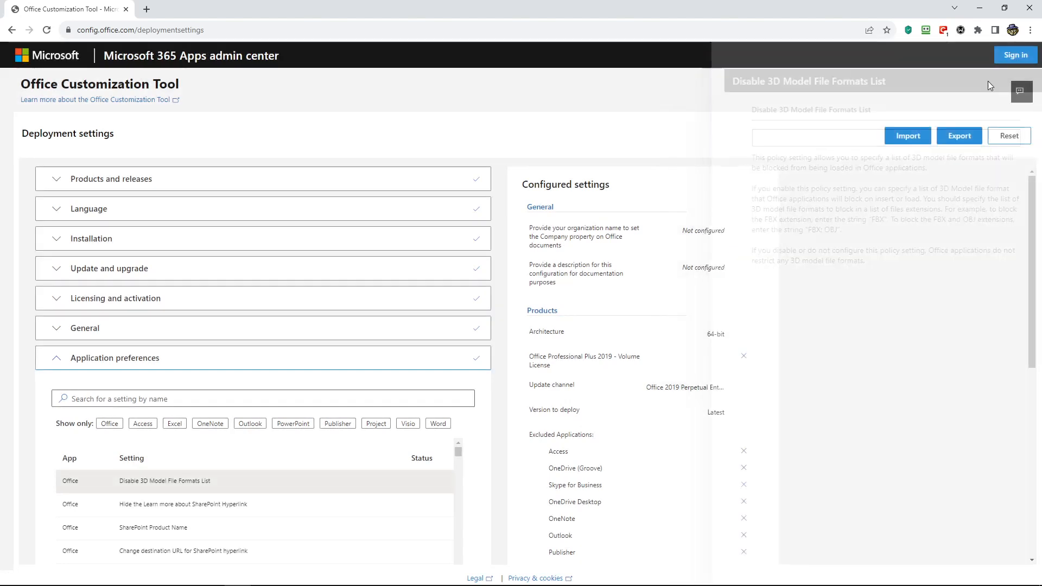
Step: Examine the options of the Show Screen Tips policy, leaving it as Not configured
scroll(289, 477, "down", 2)
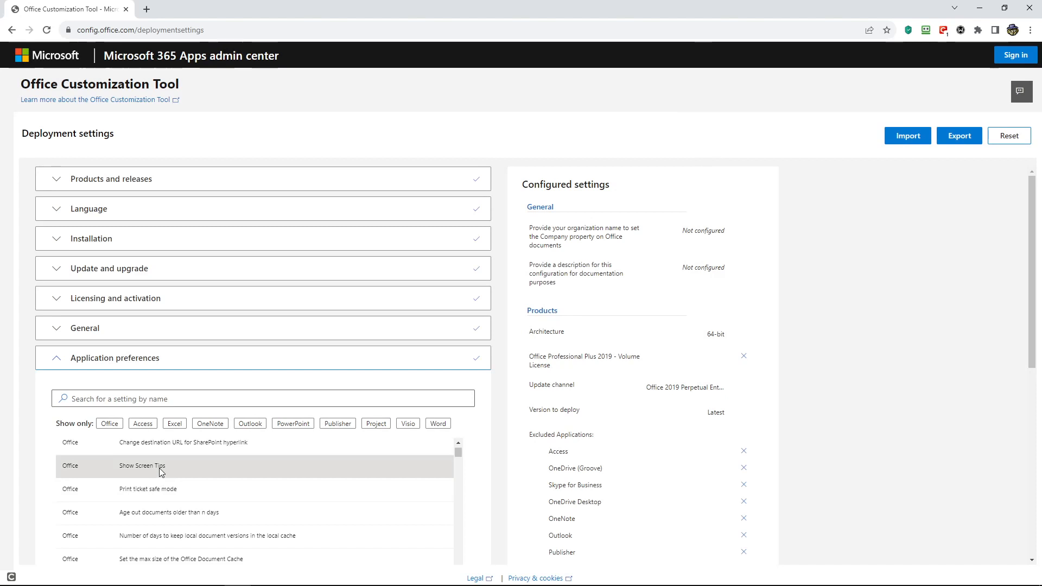
left_click(159, 467)
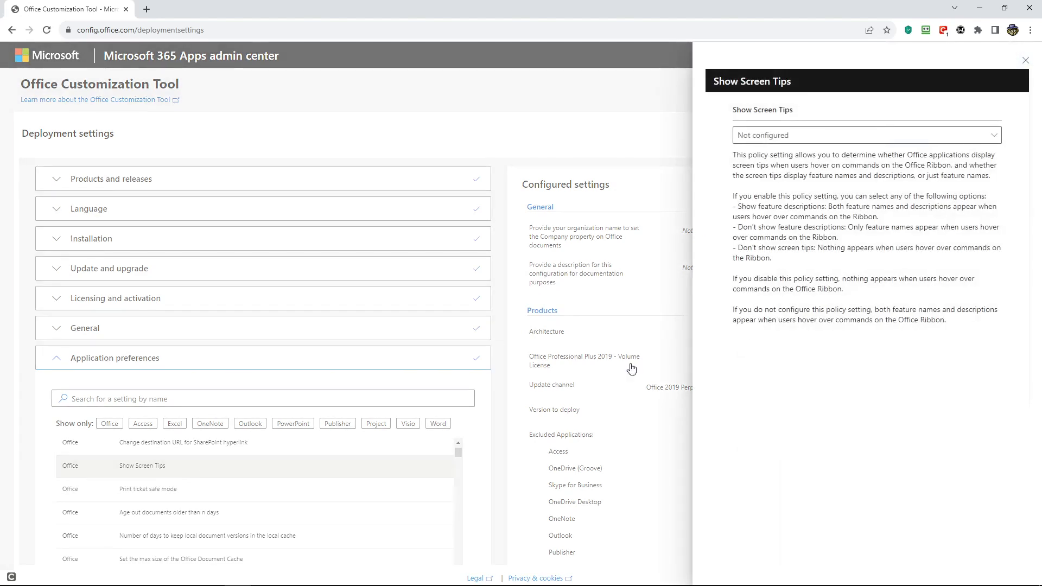
left_click(992, 137)
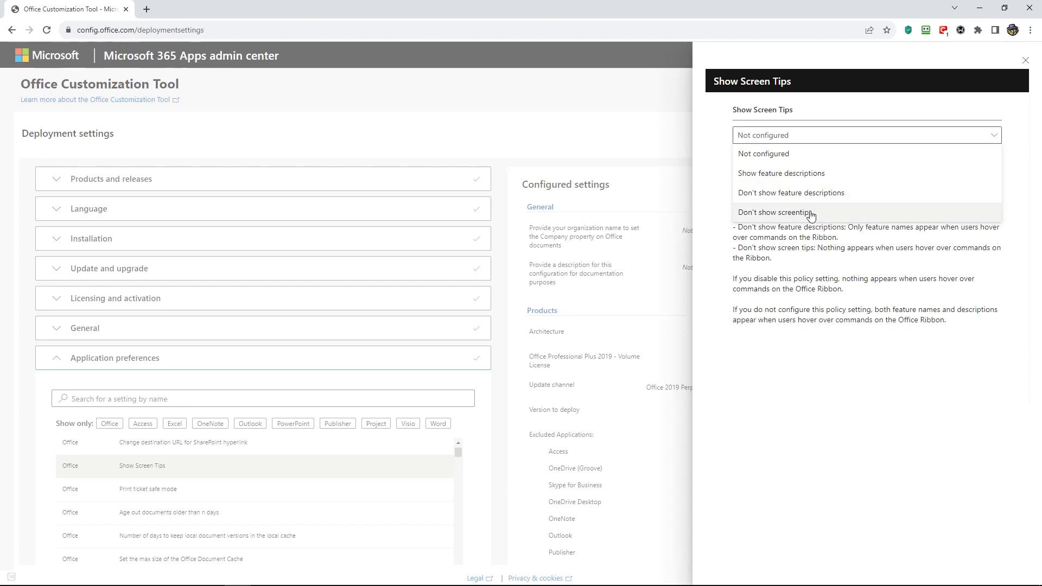
left_click(1025, 63)
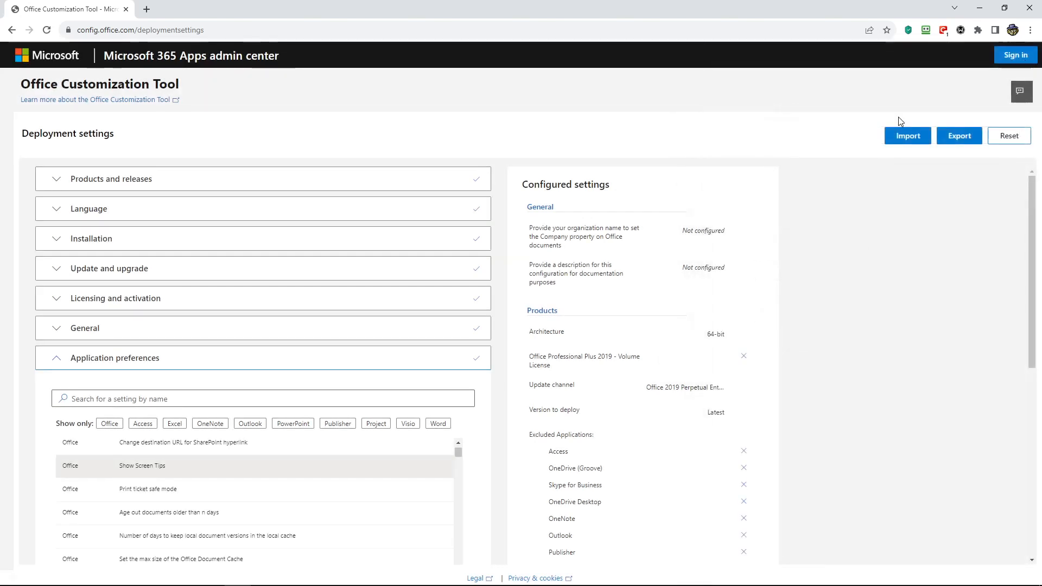
Step: Browse the list of Office application preference policies from beginning to end without configuring any
scroll(451, 380, "down", 1)
scroll(448, 380, "down", 3)
scroll(428, 385, "down", 10)
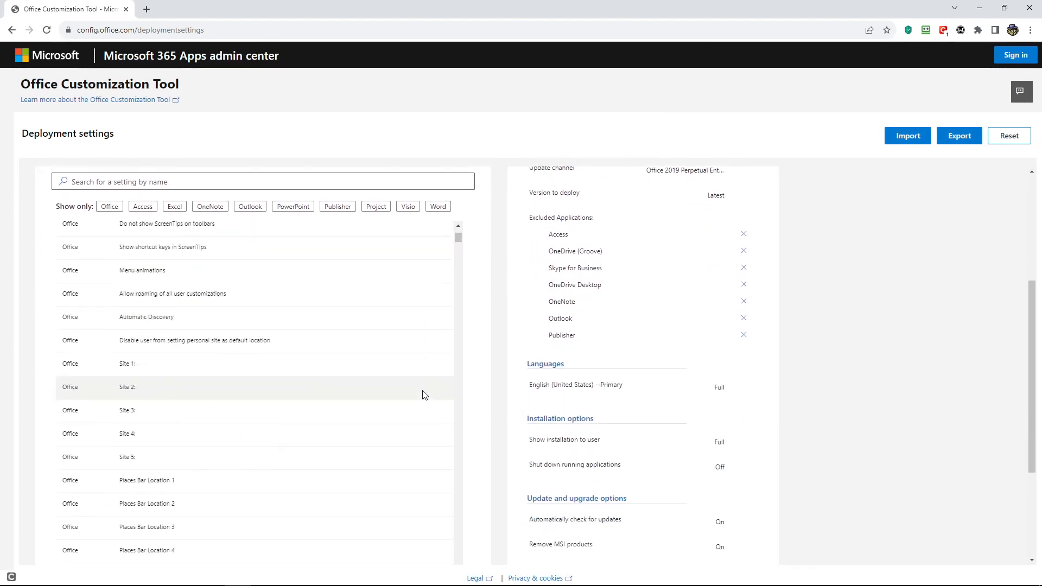
scroll(417, 395, "down", 10)
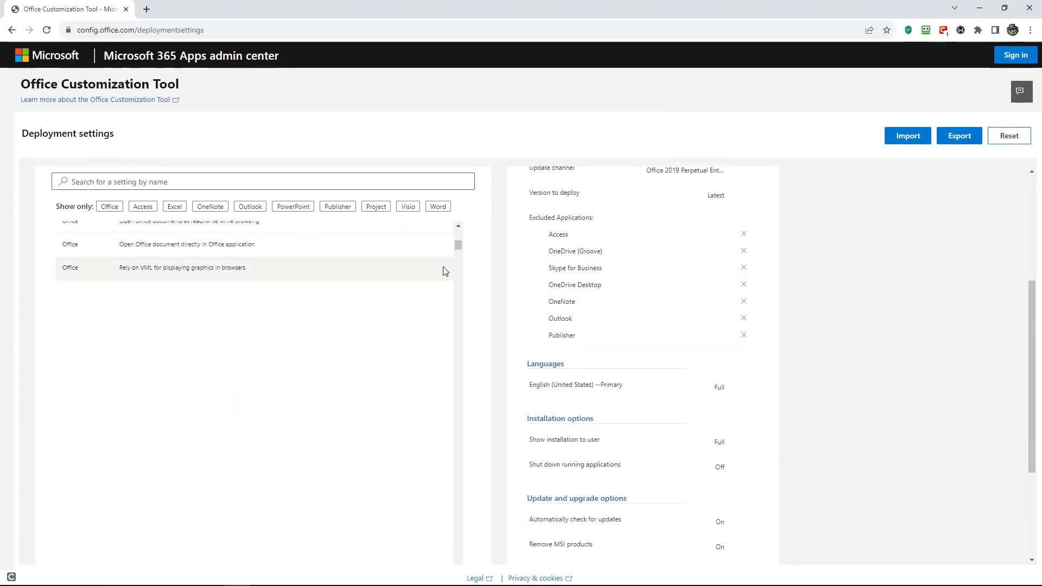
mouse_move(457, 246)
left_mouse_down()
mouse_move(462, 559)
mouse_move(458, 226)
left_mouse_up()
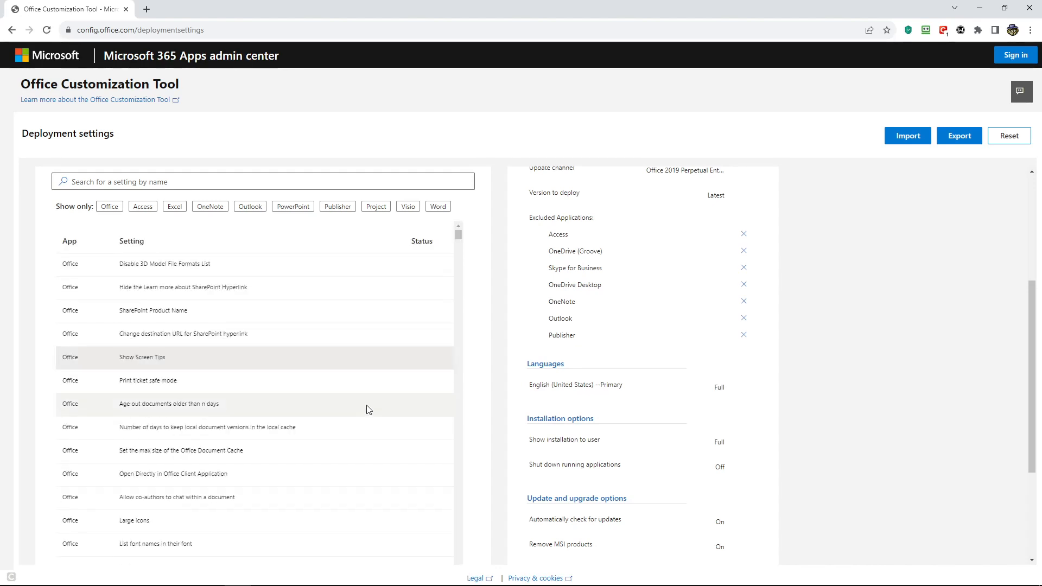
scroll(356, 430, "down", 5)
scroll(345, 434, "down", 11)
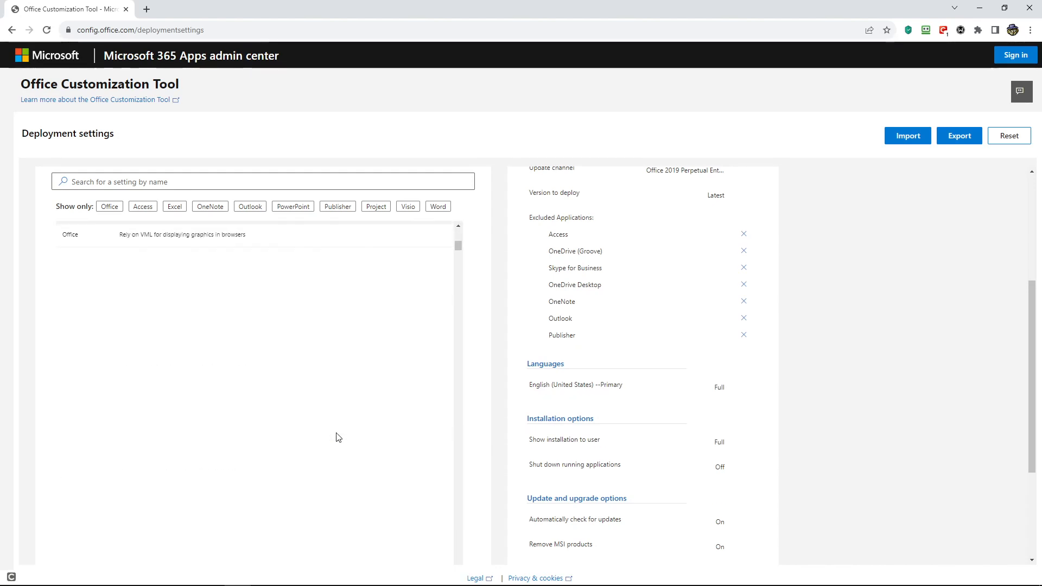
scroll(336, 434, "up", 11)
scroll(340, 422, "up", 10)
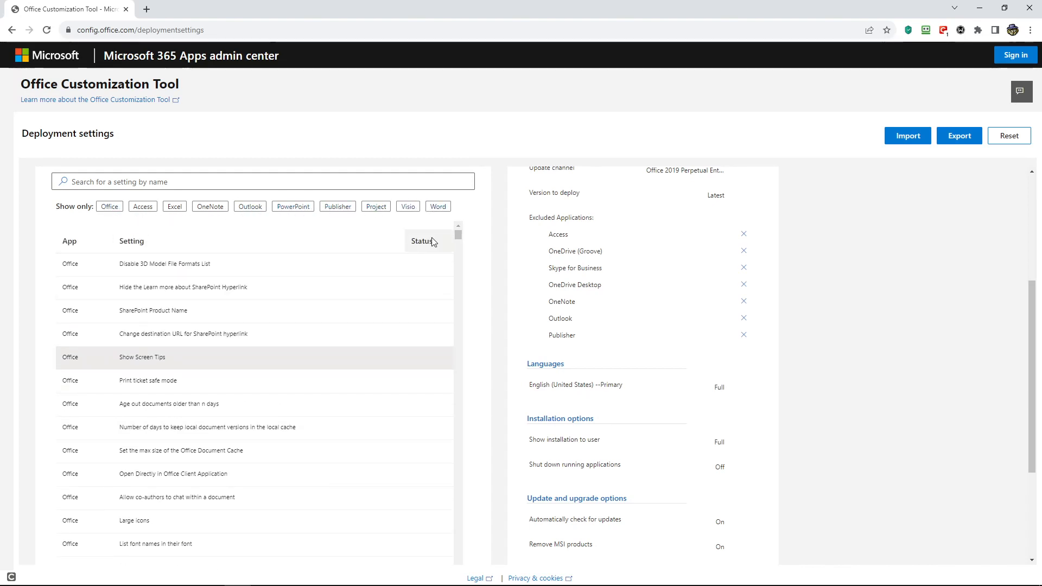
Step: Review the Configured settings summary, from General and Products through Licensing and activation
scroll(776, 310, "up", 4)
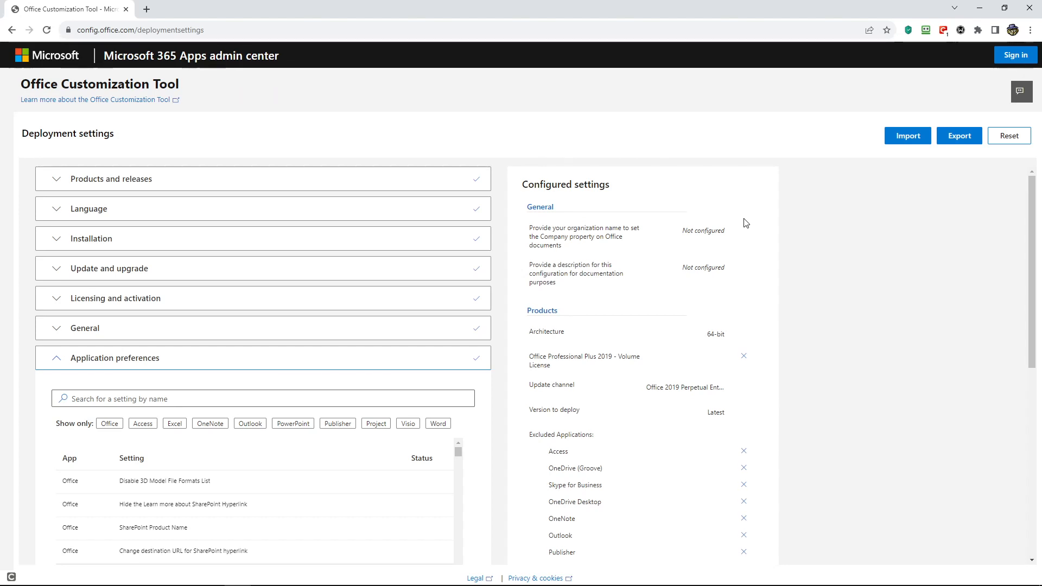
scroll(745, 223, "down", 2)
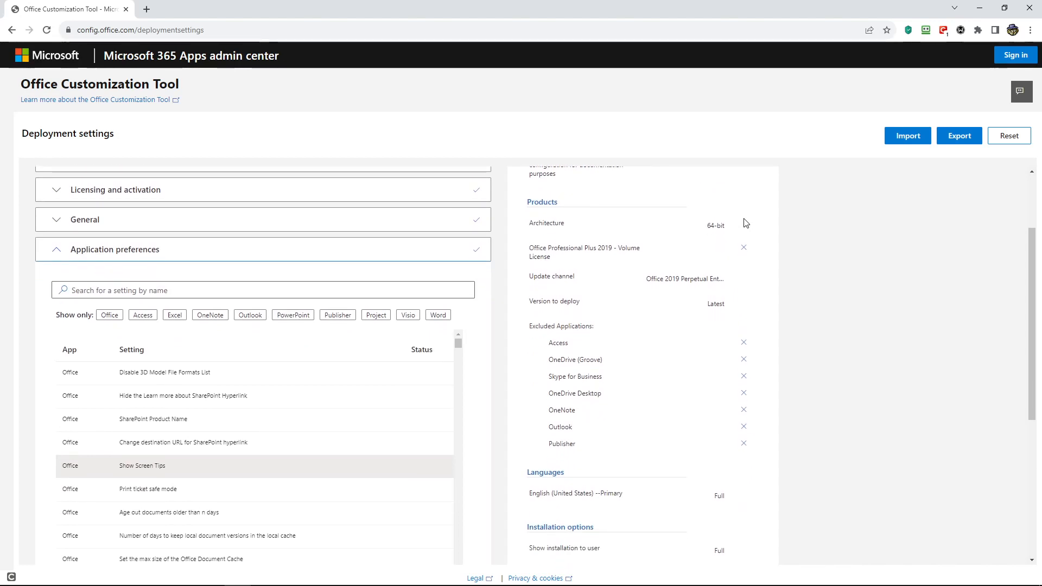
scroll(767, 214, "down", 3)
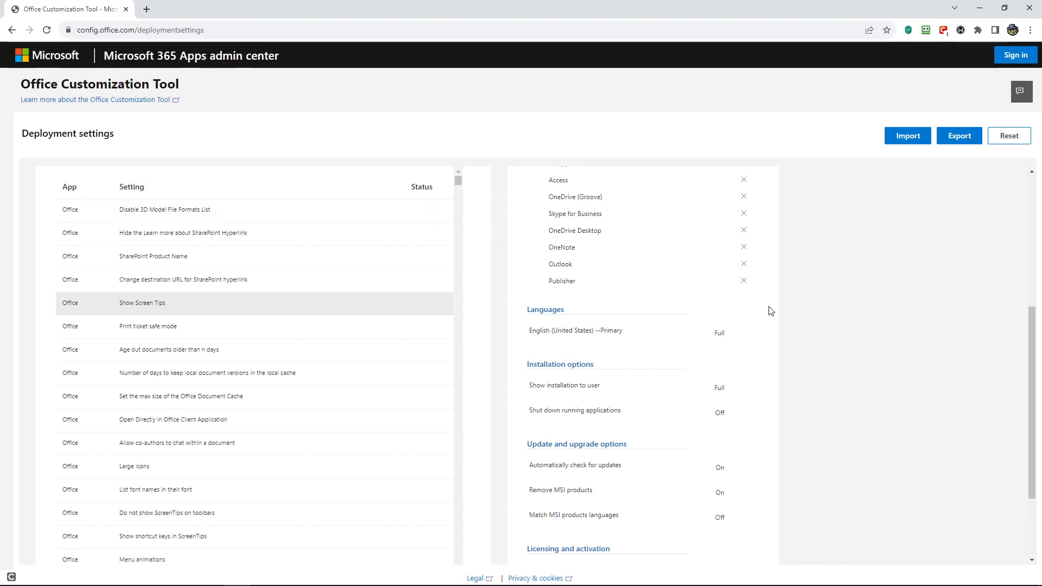
scroll(771, 310, "down", 3)
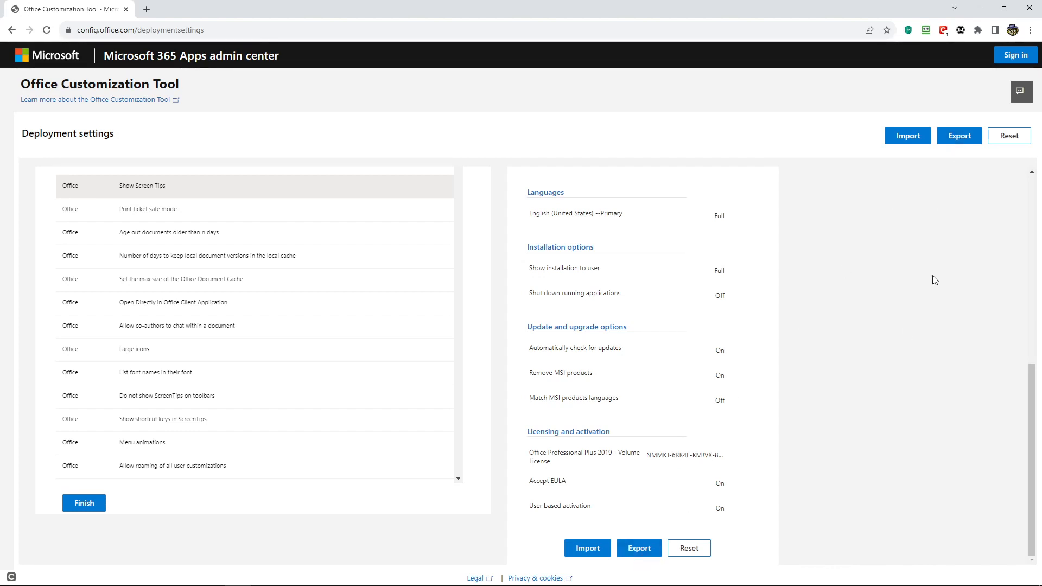
Step: Export the configuration to XML with the file name Configuration, keeping the current default file format settings and accepting the license agreement
left_click(958, 137)
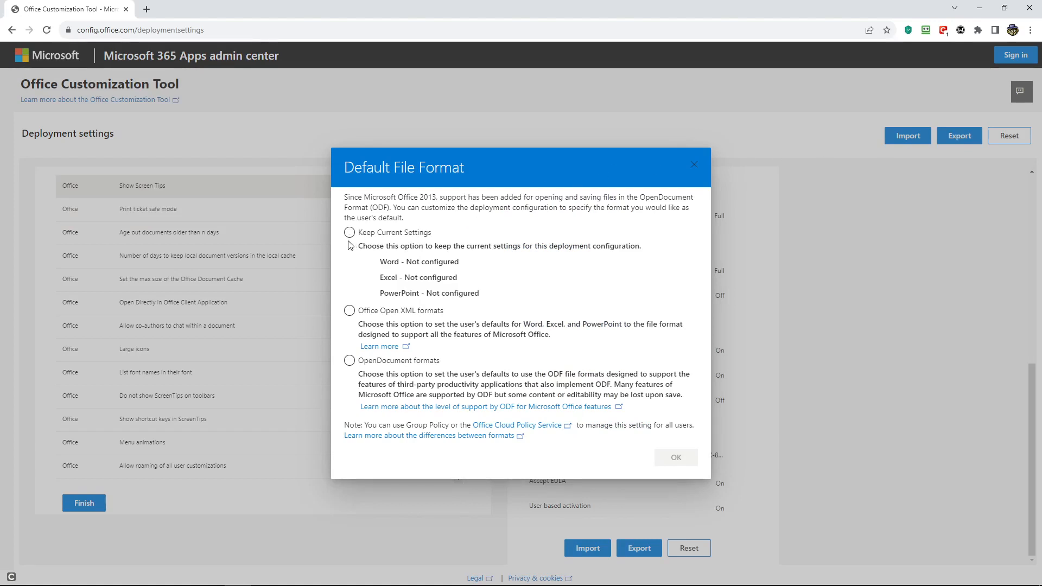
left_click(350, 235)
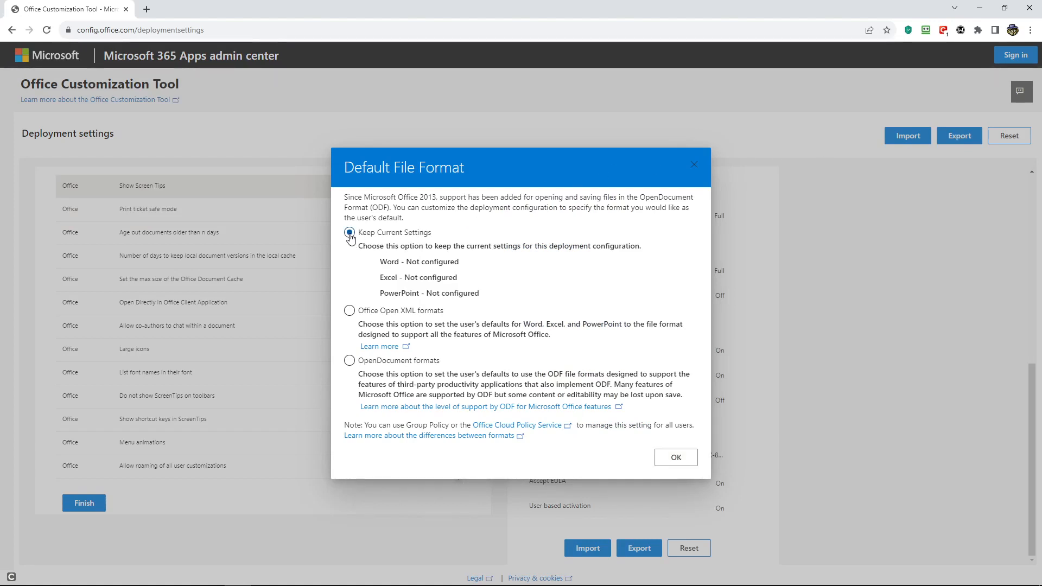
left_click(673, 461)
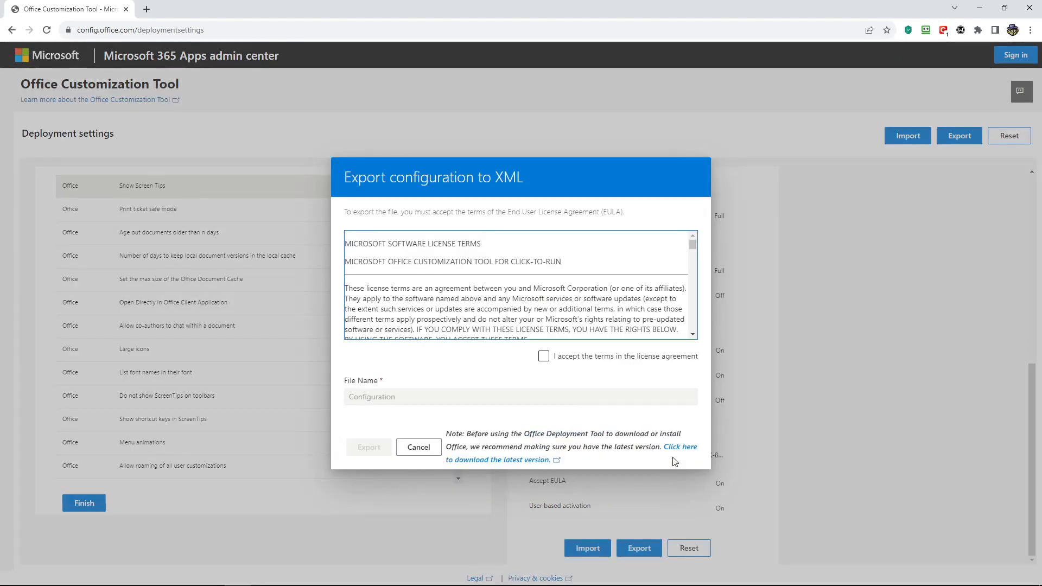
left_click(543, 356)
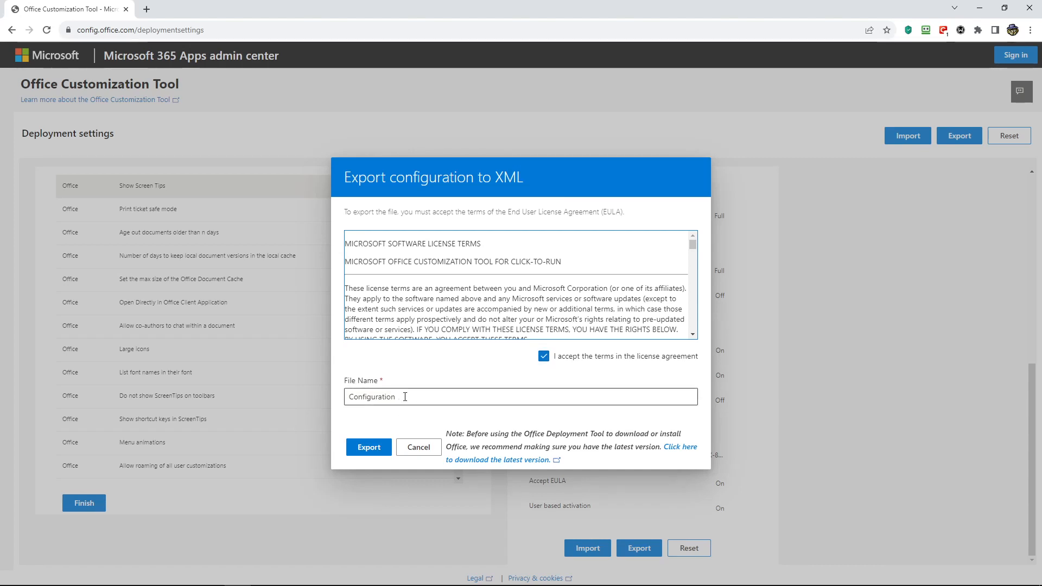
left_click(370, 448)
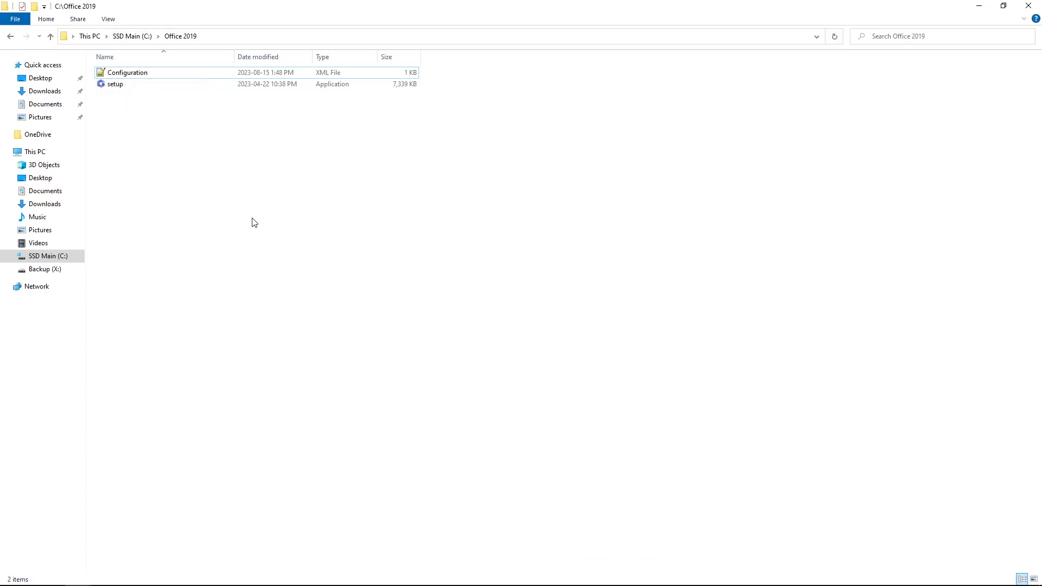
Step: Open Configuration.xml from the C:\Office 2019 folder, review its product, language and excluded app entries, and close it
double_click(142, 74)
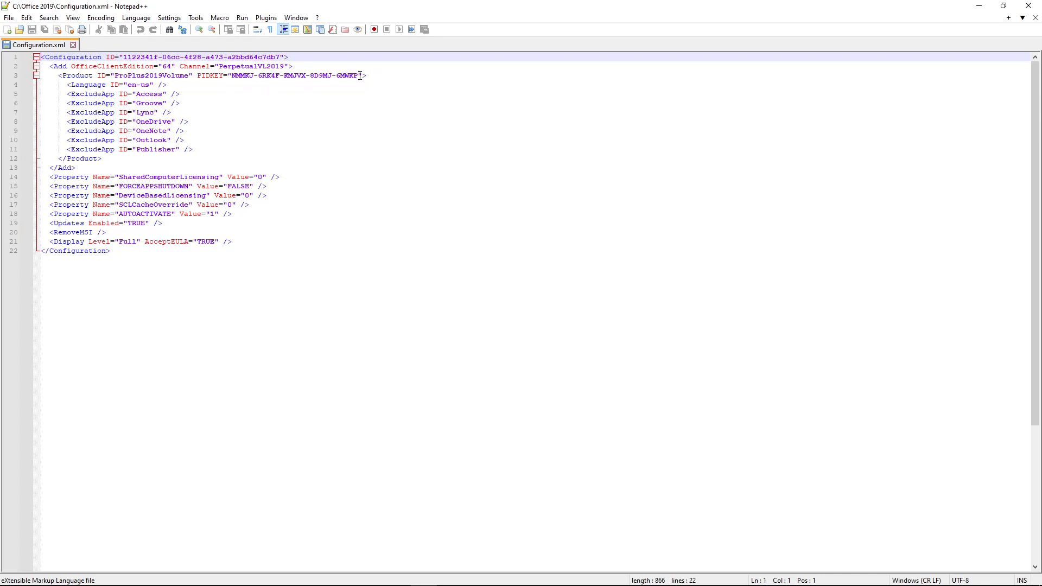
left_click(1028, 5)
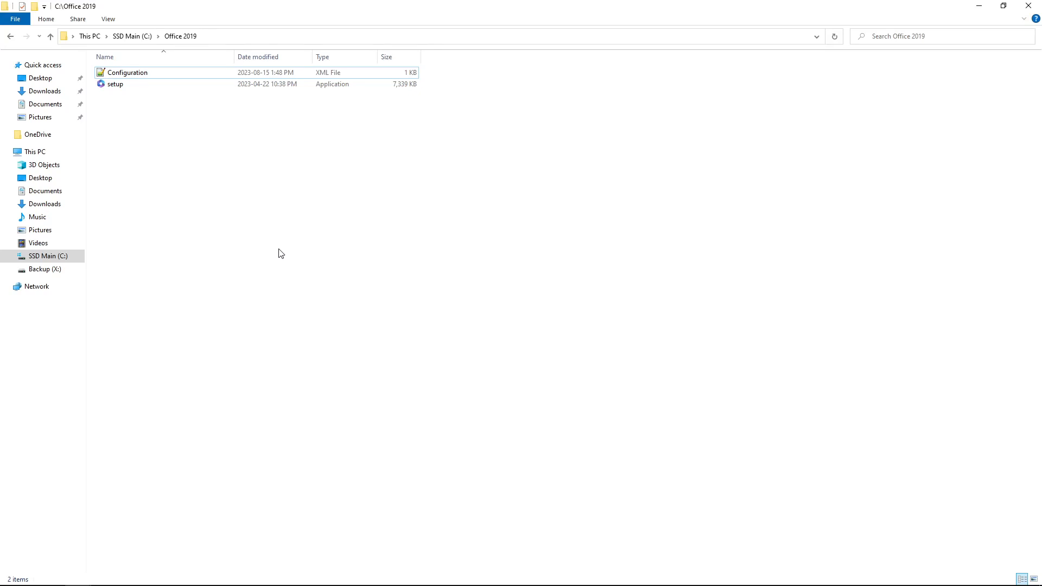
Step: Switch the Windows taskbar setting that replaces Command Prompt with Windows PowerShell on, and switch it back off
key("super+x")
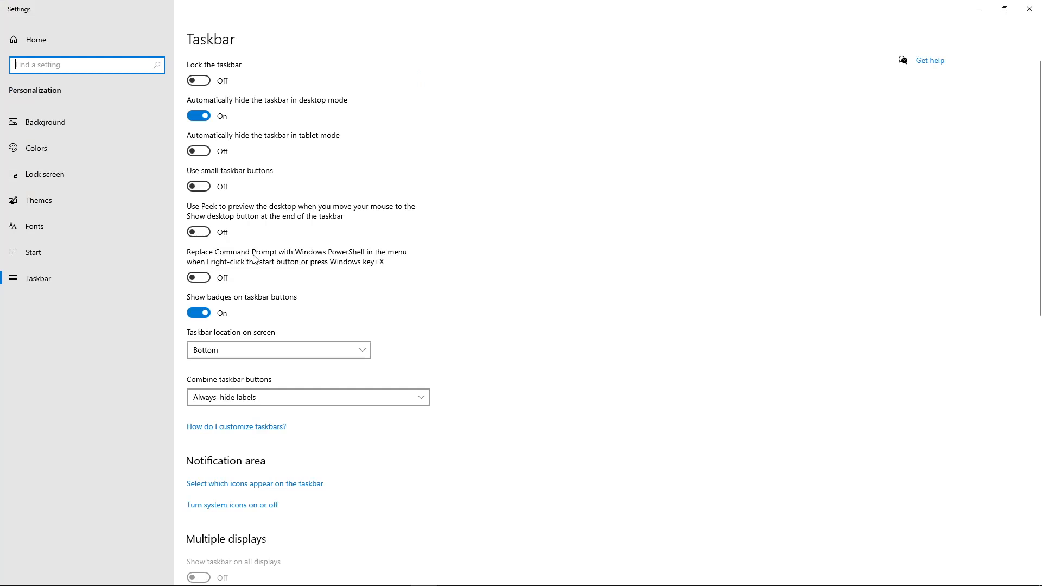
left_click(192, 278)
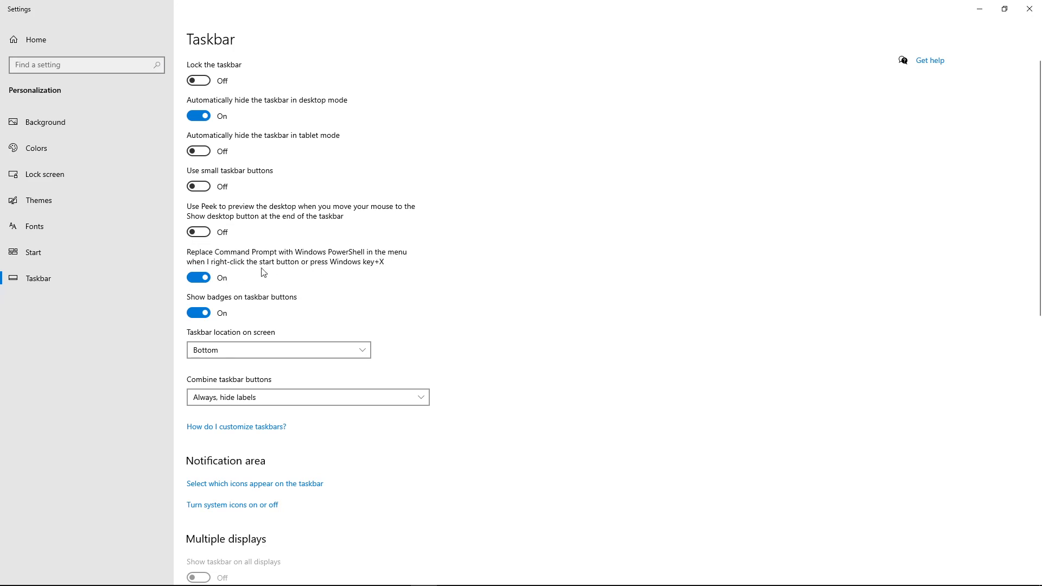
left_click(199, 278)
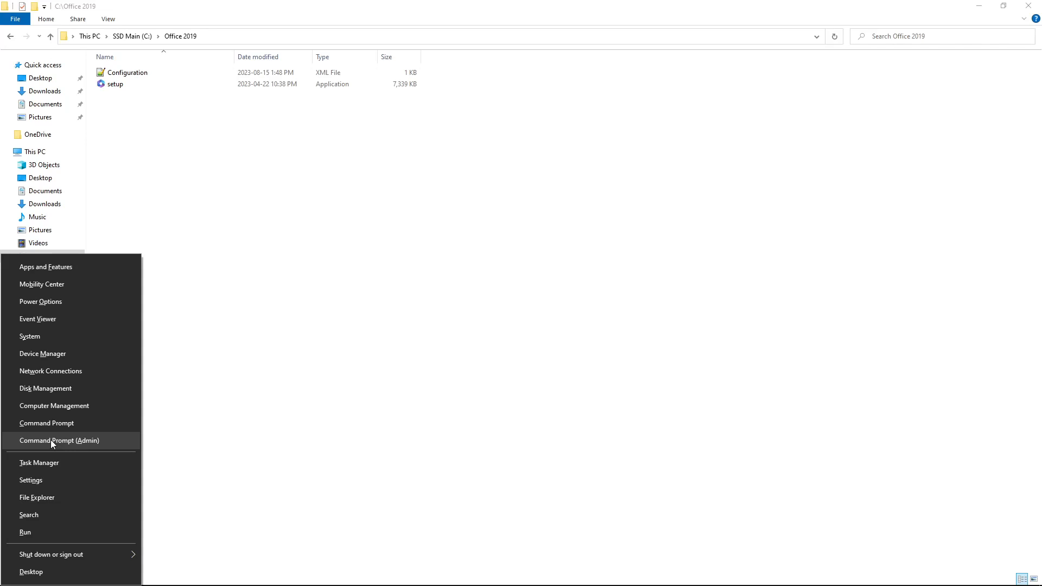
Step: Open Command Prompt as administrator and change the working directory to c:\Office 2019
left_click(50, 440)
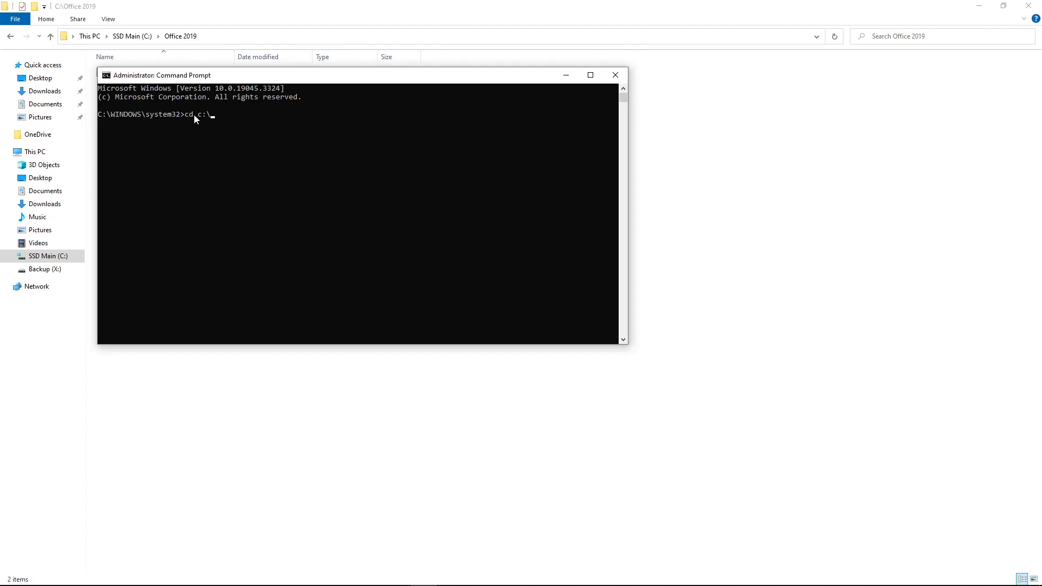
type("ice 2019")
key("Return")
left_click_drag(472, 82, 622, 200)
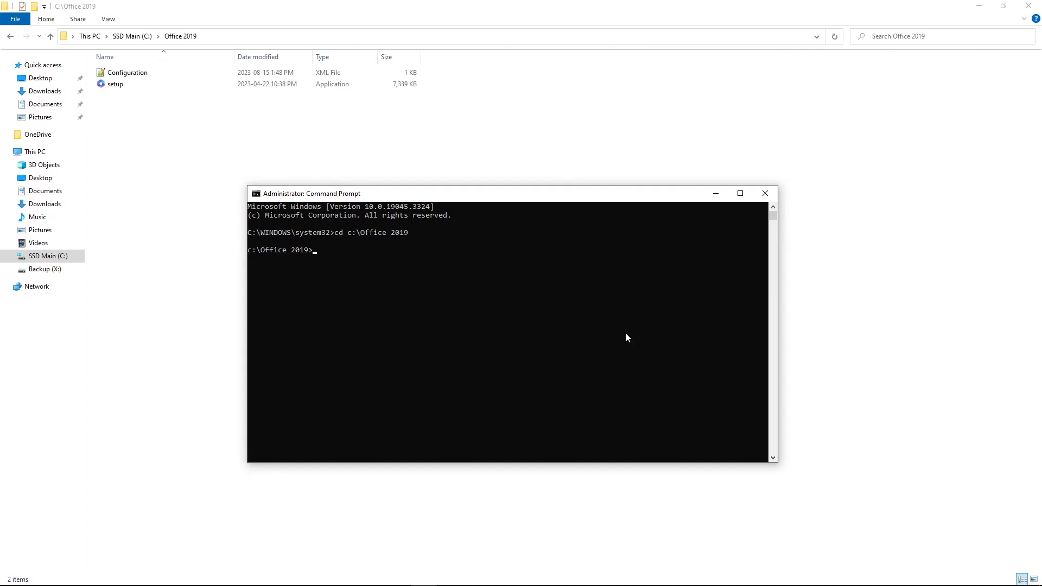
Step: Download the Office installation files by running setup.exe /download Configuration.xml
type("setup.exe /downlo")
type("ad Configuration.xml")
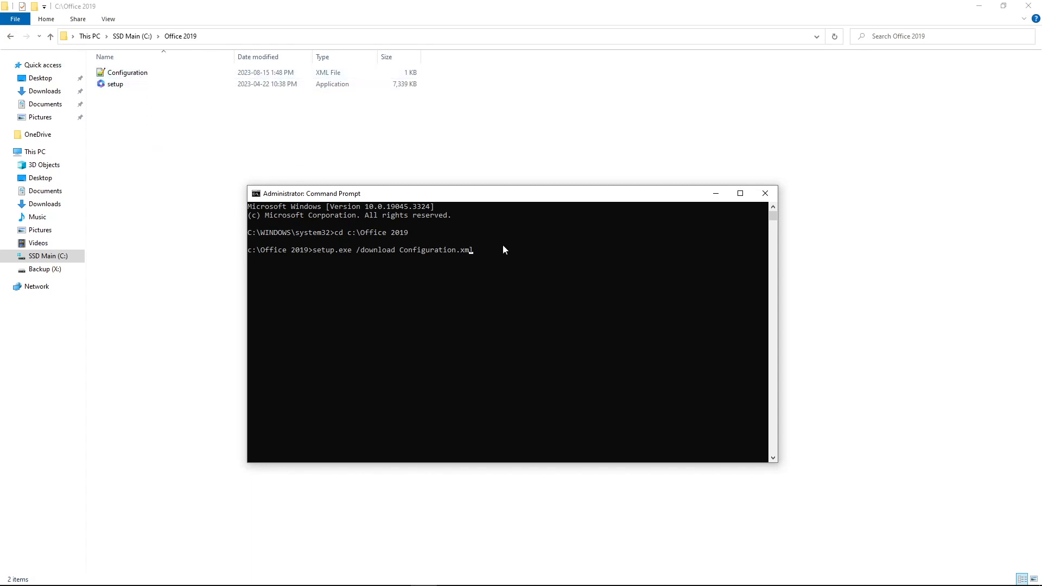
key("Return")
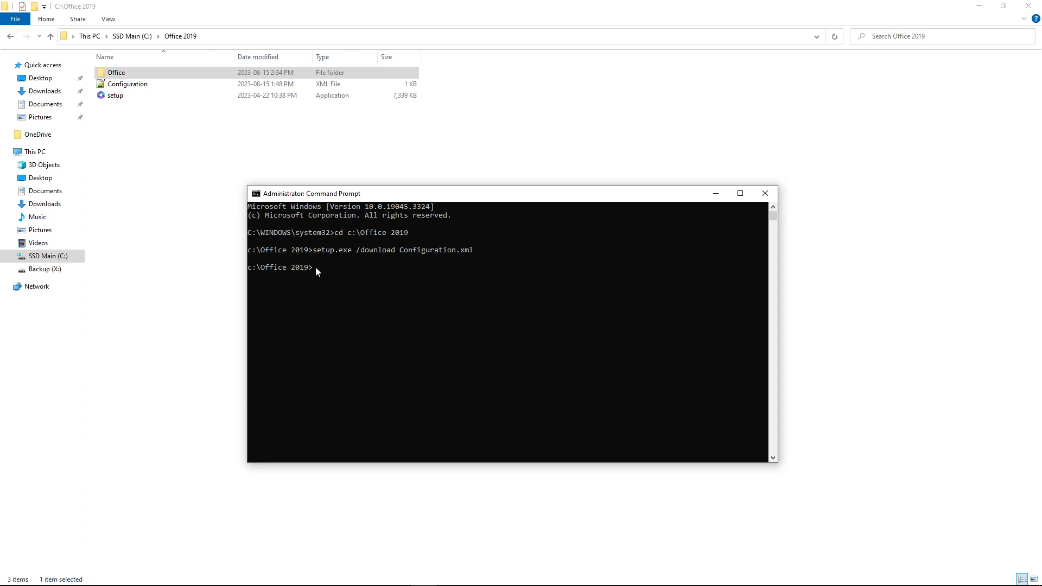
Step: Inspect the downloaded files in the Data subfolder of the Office folder, and return to the Office 2019 folder
left_click(114, 75)
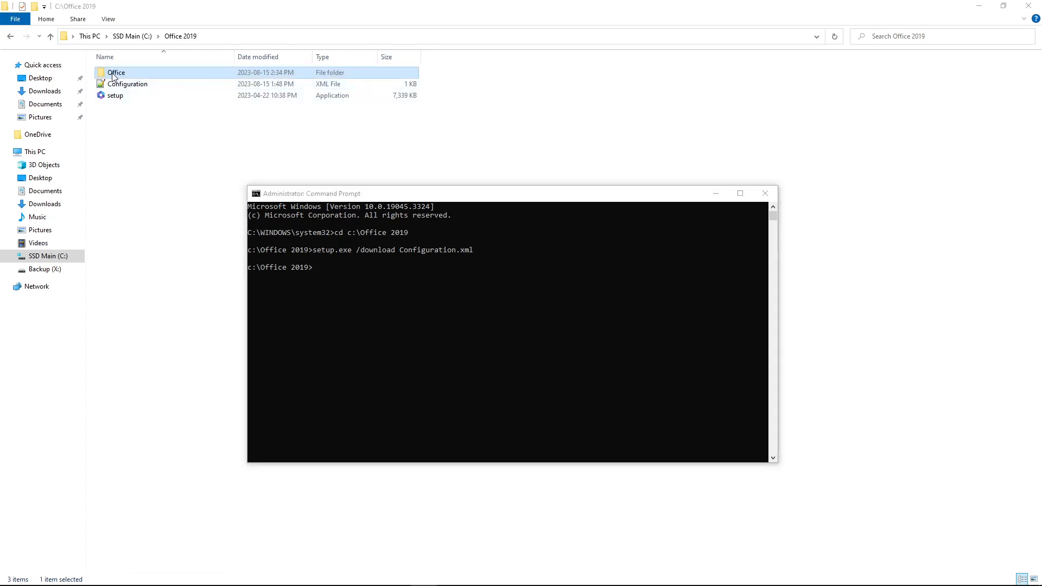
double_click(114, 75)
double_click(112, 76)
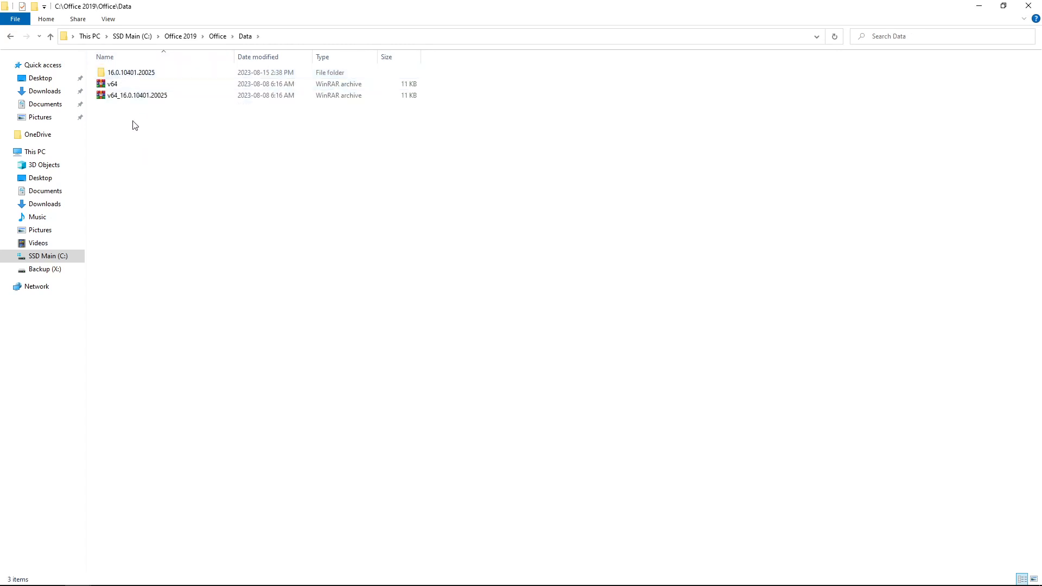
left_click(188, 41)
Step: Install Office by running setup.exe /configure Configuration.xml in the administrator Command Prompt, and exit the prompt
key("alt+Tab")
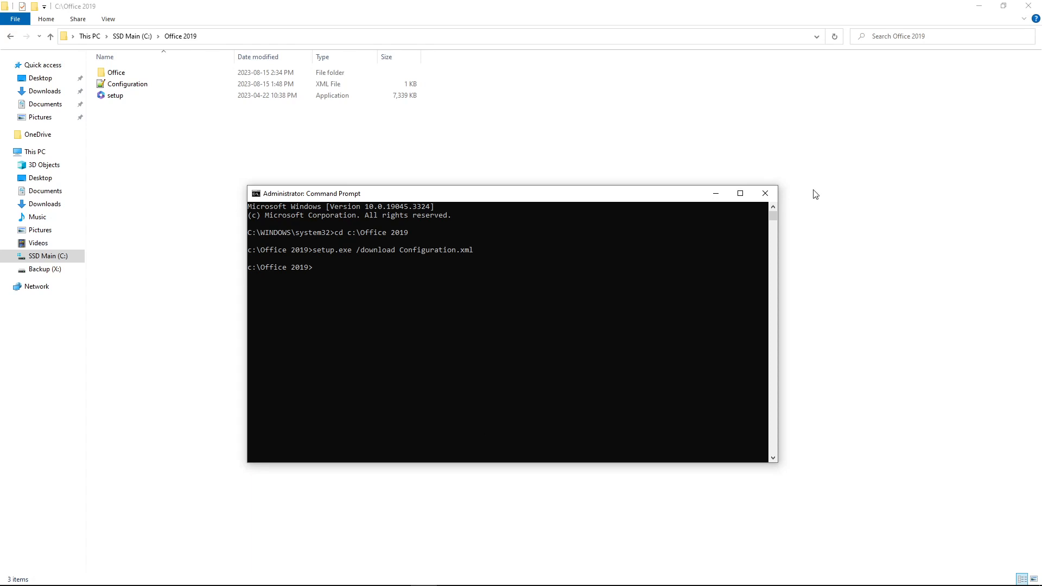
type("up.exe /configure Configuration.xml")
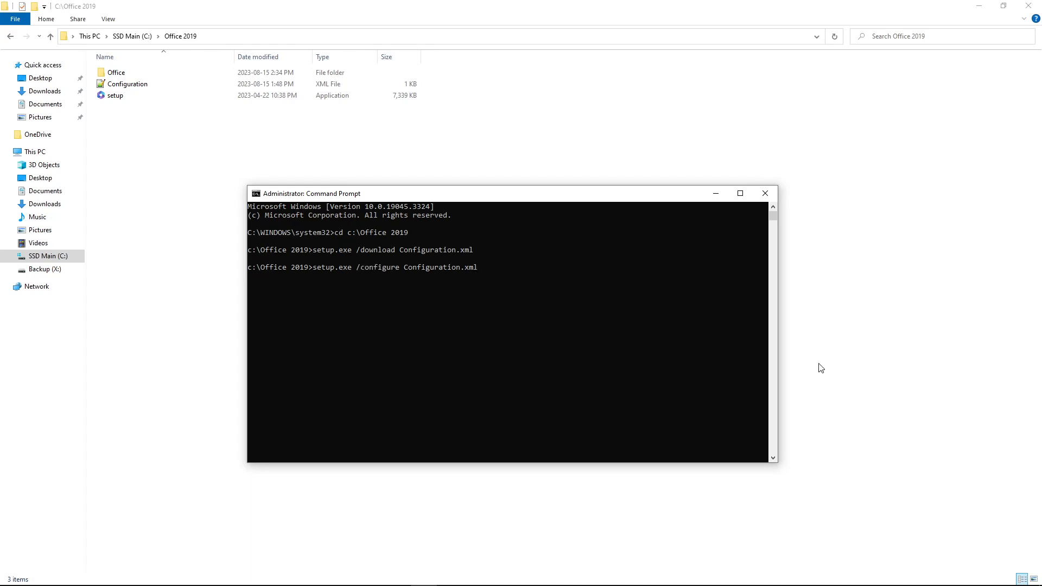
key("Return")
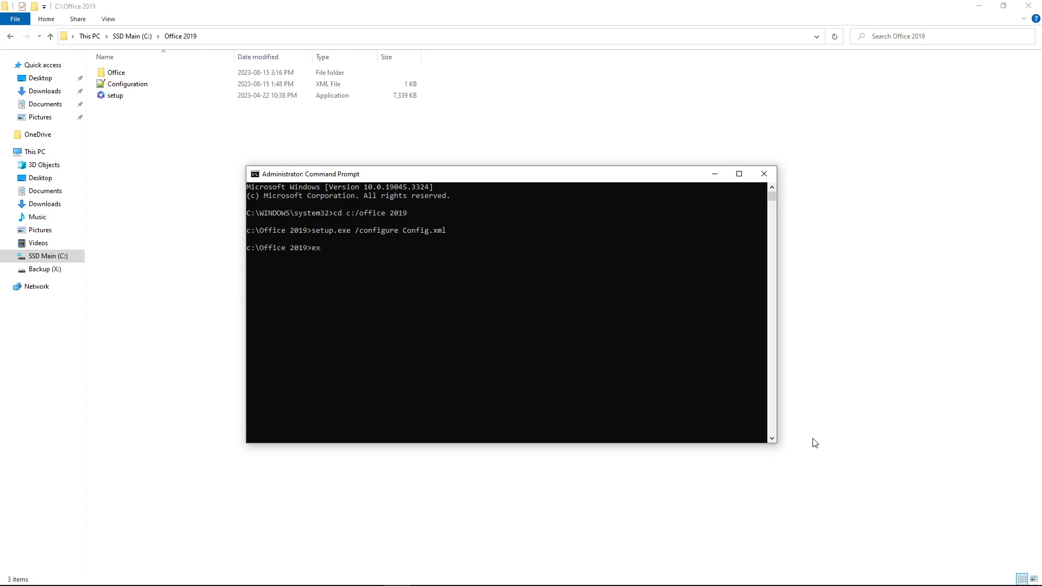
type("it")
key("Return")
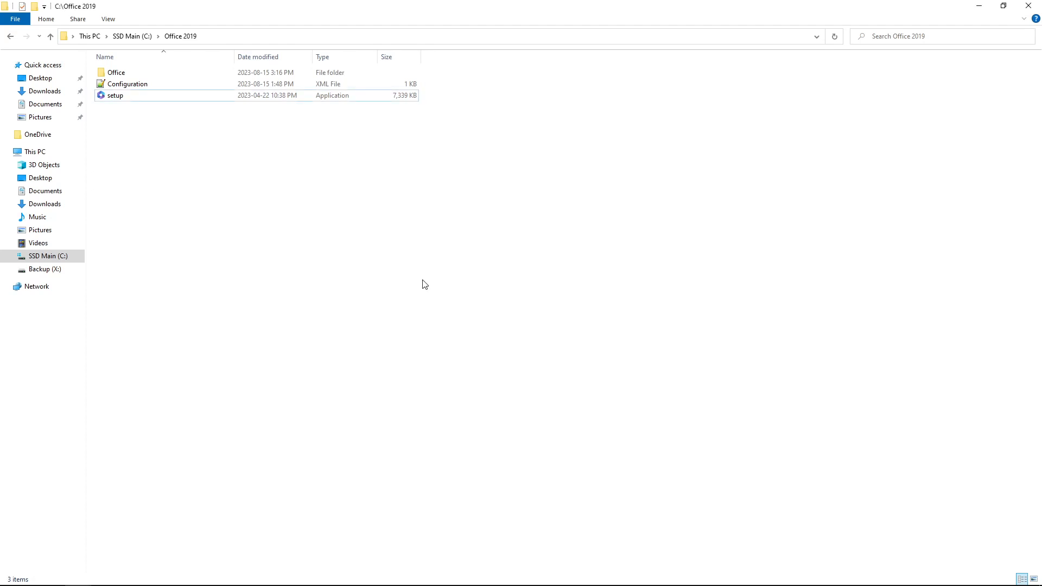